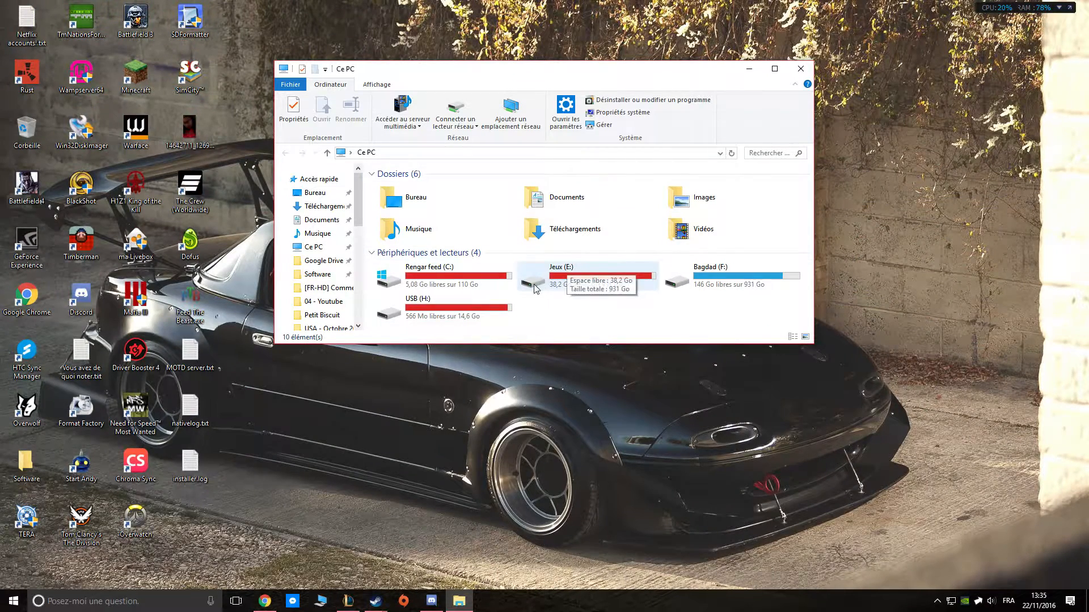
Maximize the Ce PC window and look over the six personal folders in the Dossiers group
left_click(775, 68)
left_click_drag(981, 129, 214, 145)
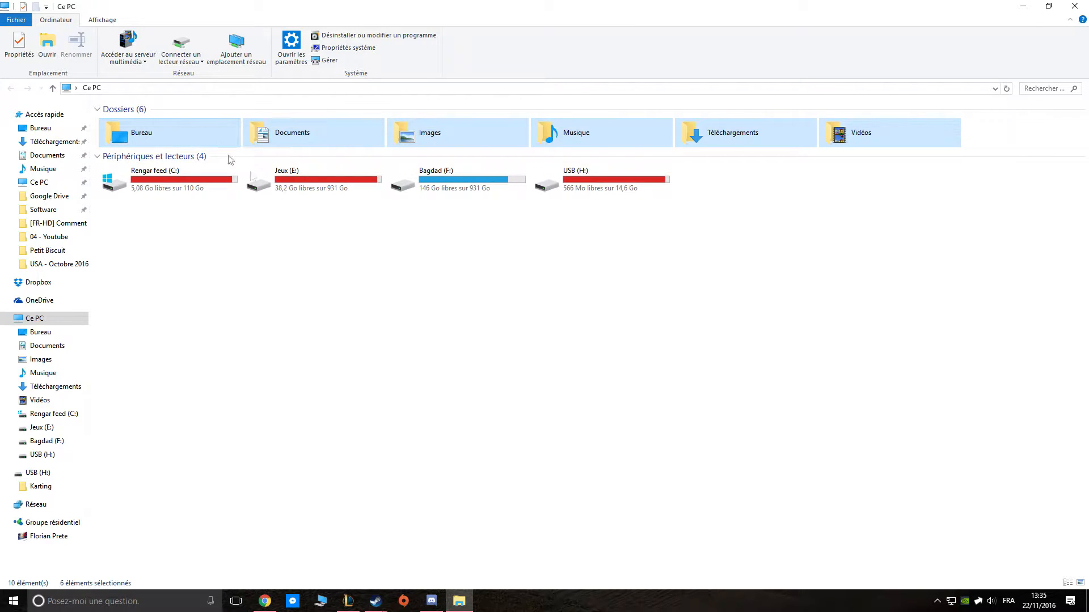
left_click(326, 234)
left_click(190, 140)
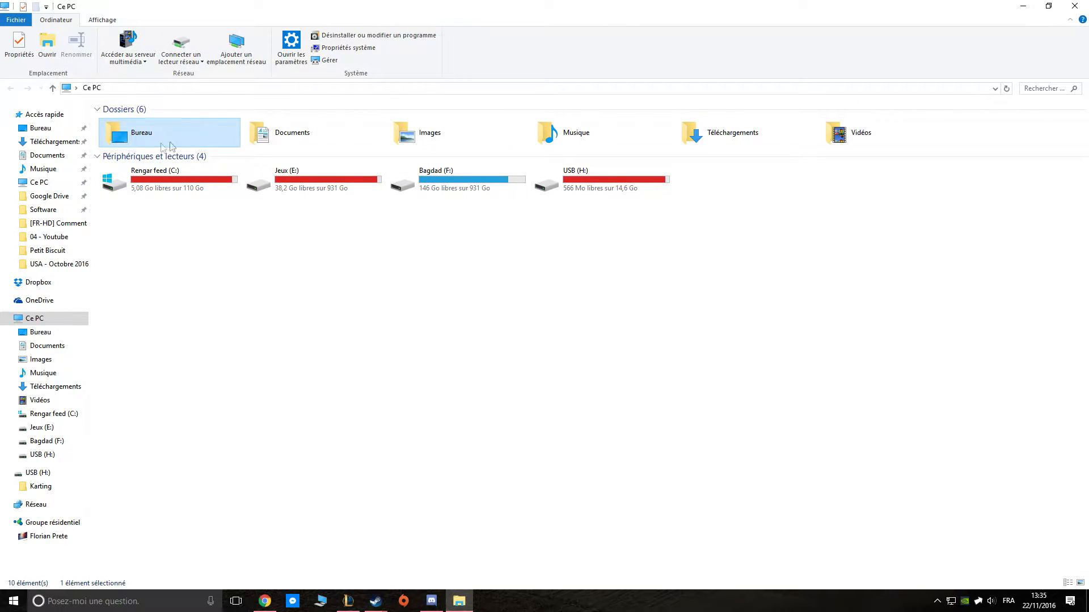
left_click(343, 275)
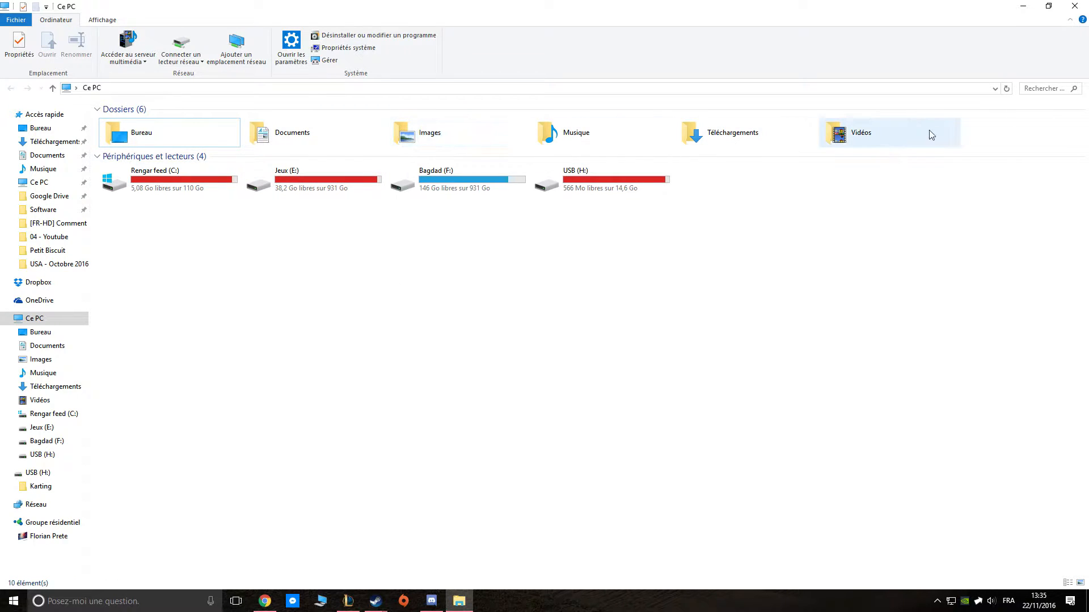
left_click_drag(1004, 136, 462, 173)
left_click(331, 134)
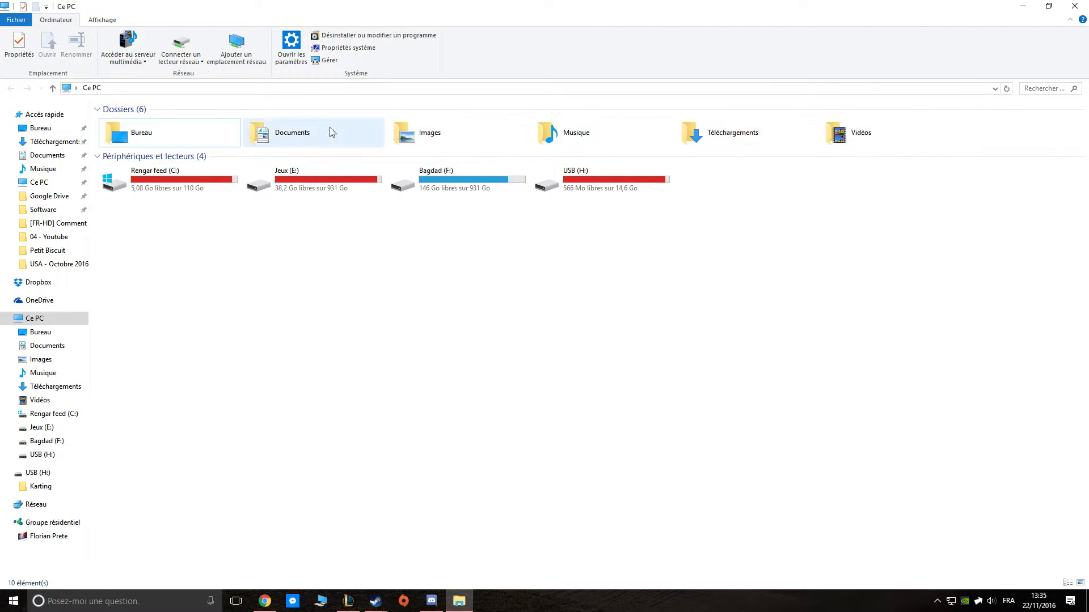
Open the Documents folder's properties and show its storage location (Emplacement) settings
right_click(309, 137)
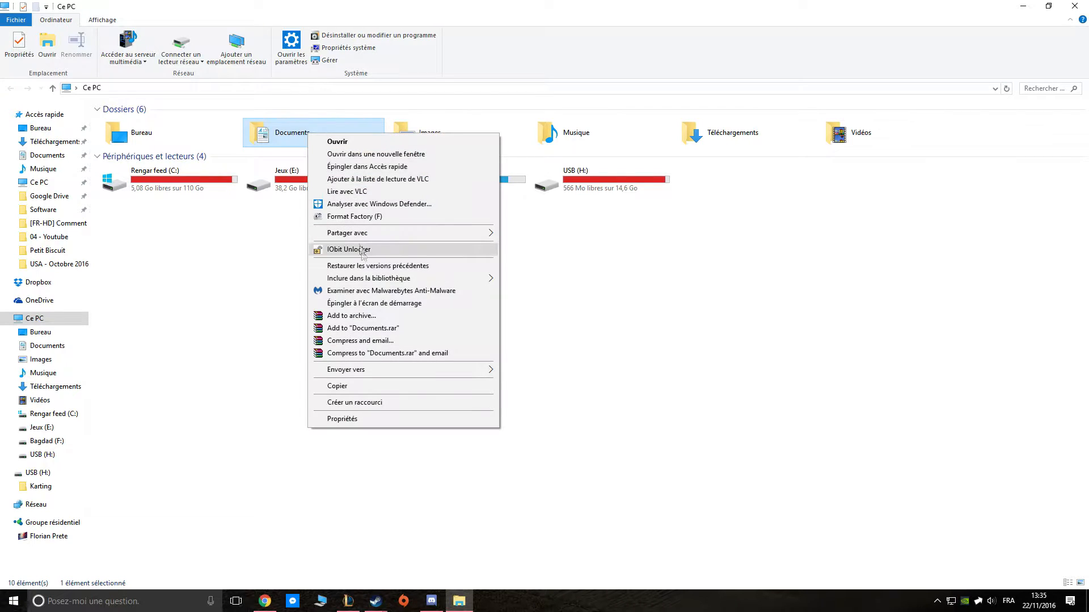
left_click(273, 284)
right_click(296, 136)
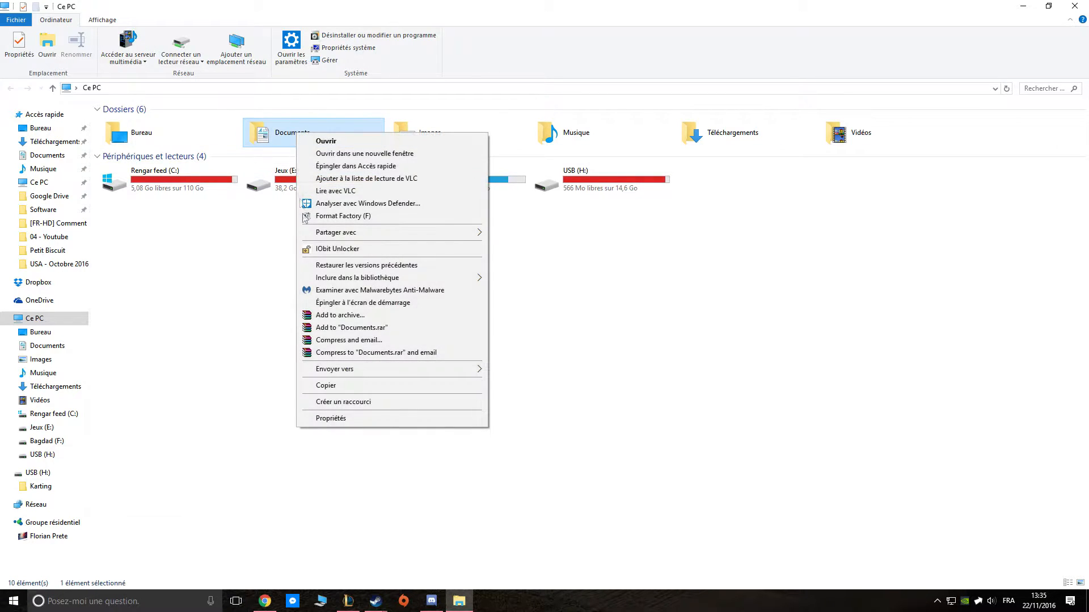
left_click(348, 418)
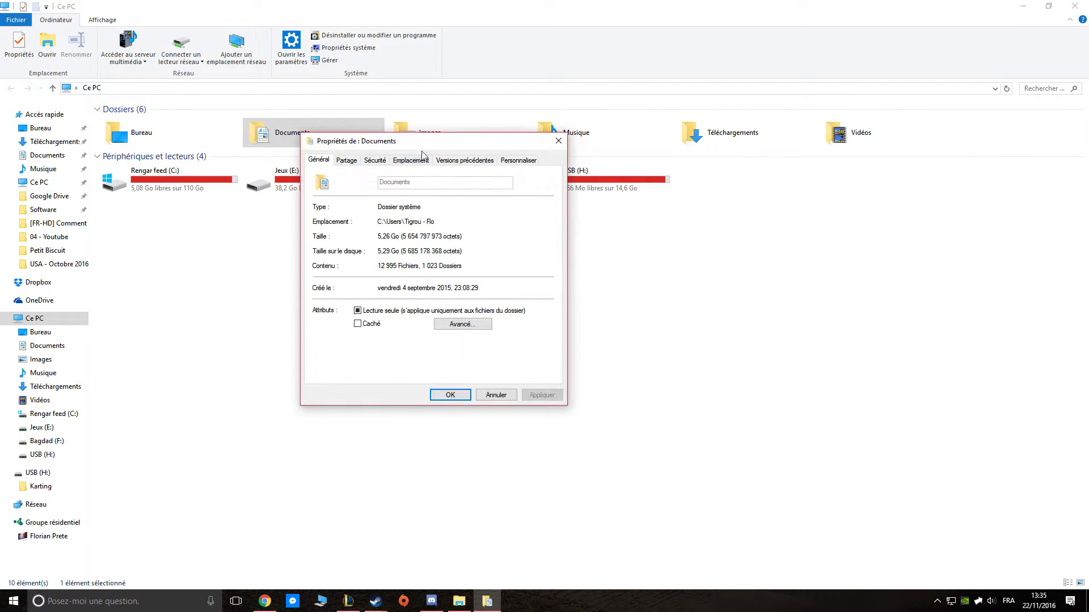
left_click(411, 161)
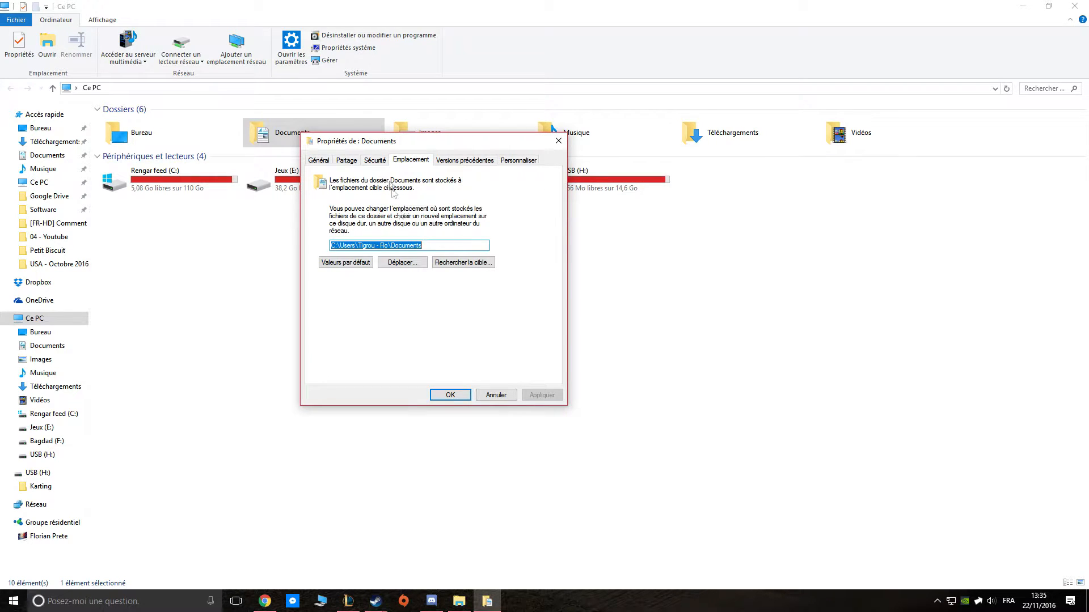
left_click(320, 162)
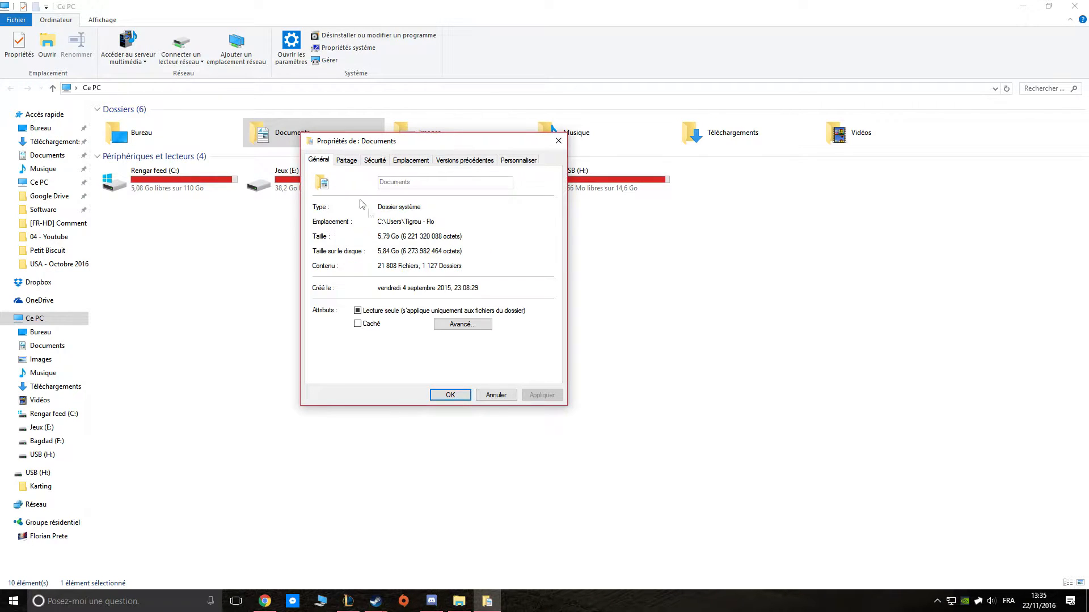
left_click(428, 163)
Relocate the Documents folder to drive F: by changing only the drive letter of its path, and move all existing files there
left_click_drag(394, 146, 287, 275)
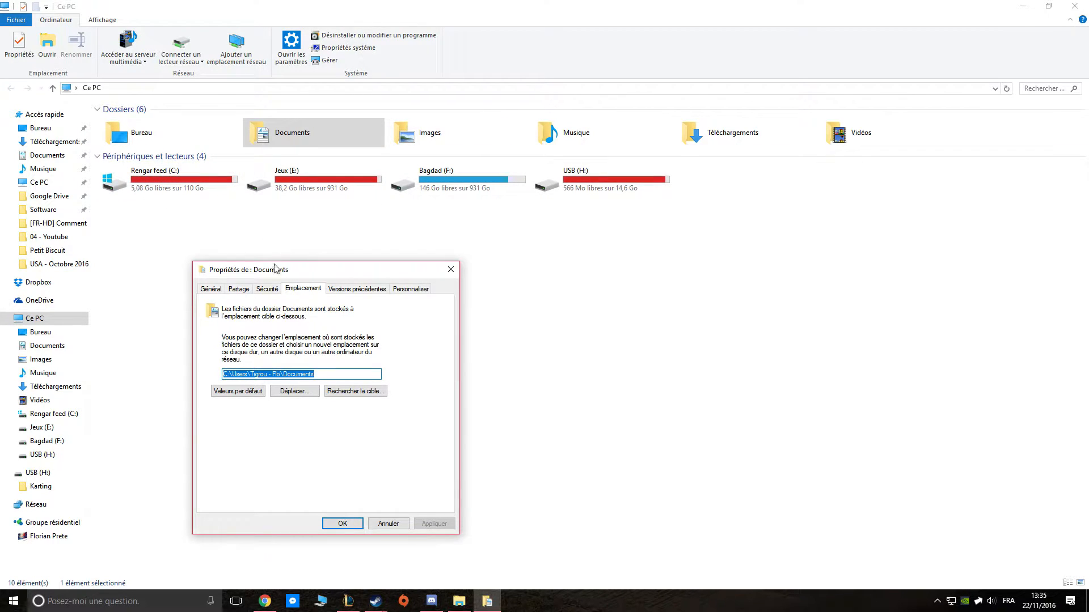
left_click_drag(275, 266, 269, 249)
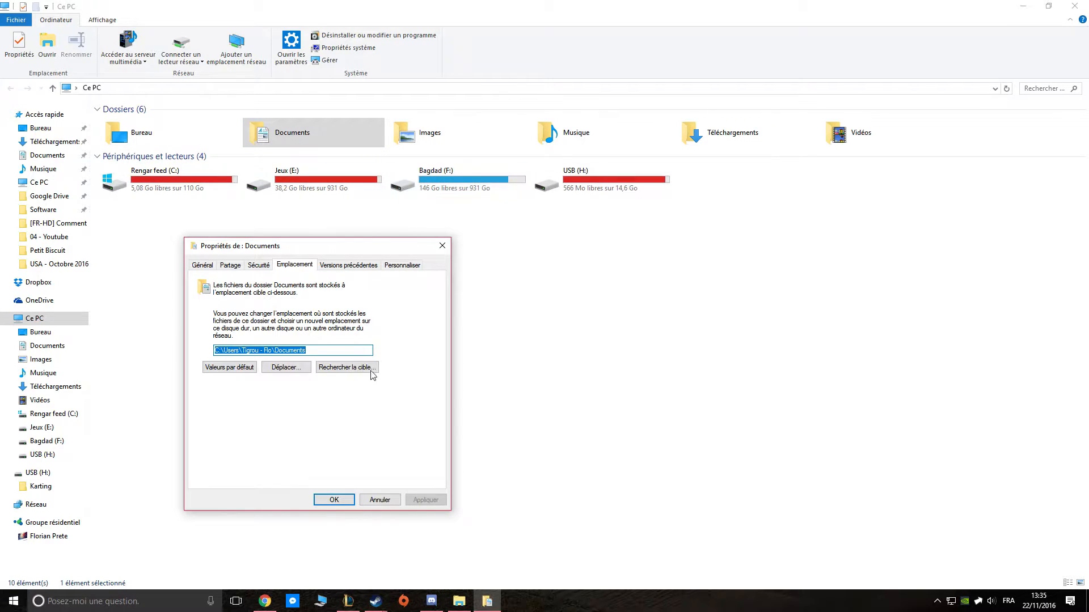
left_click(222, 350)
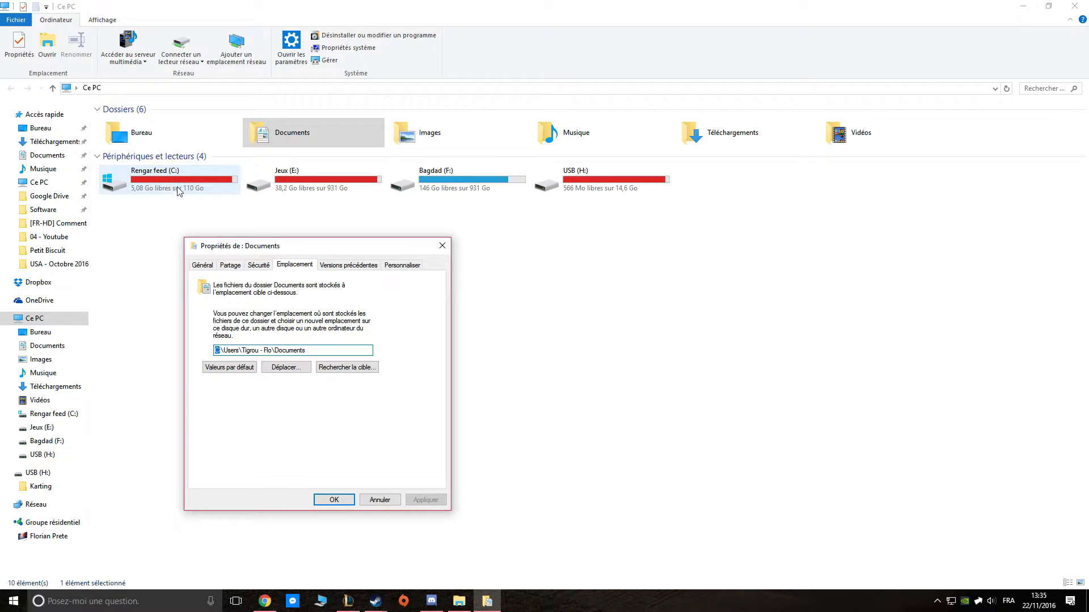
left_click_drag(376, 246, 457, 251)
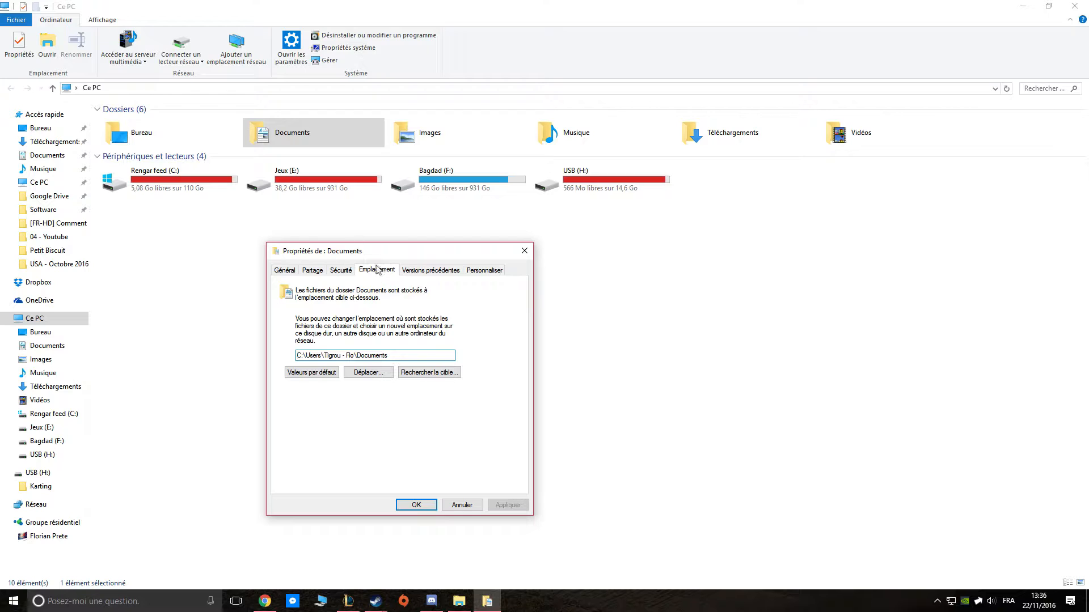
left_click_drag(302, 355, 291, 388)
type("F")
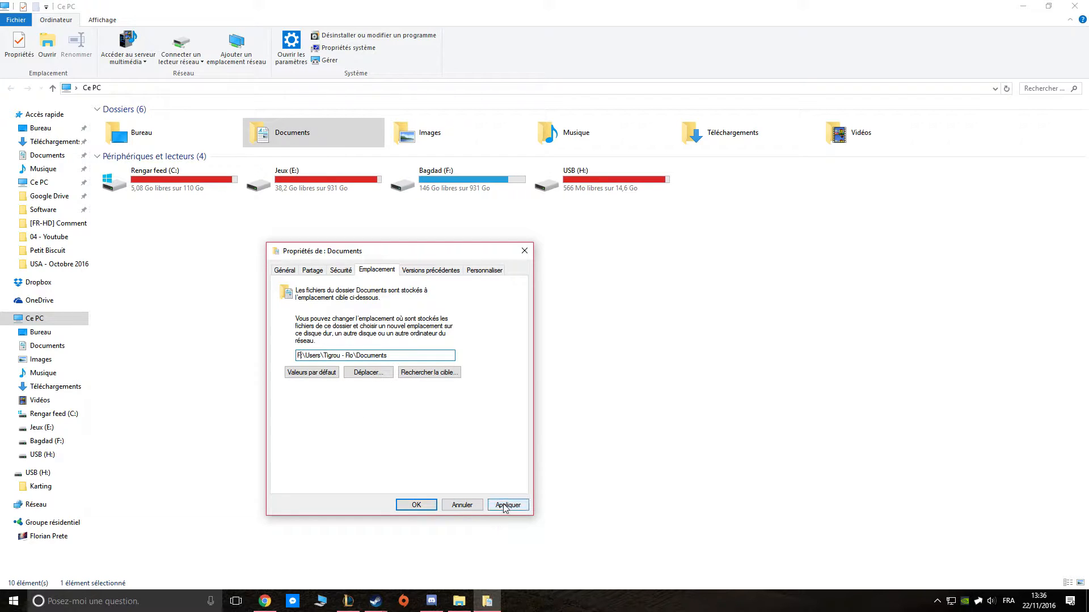
left_click(508, 506)
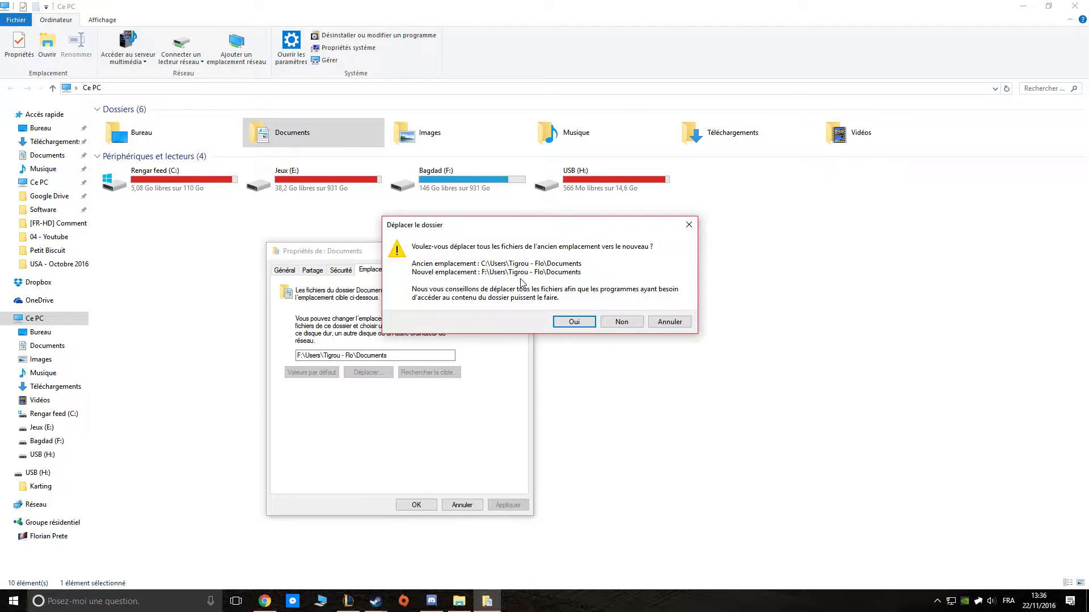
left_click(593, 323)
left_click(416, 505)
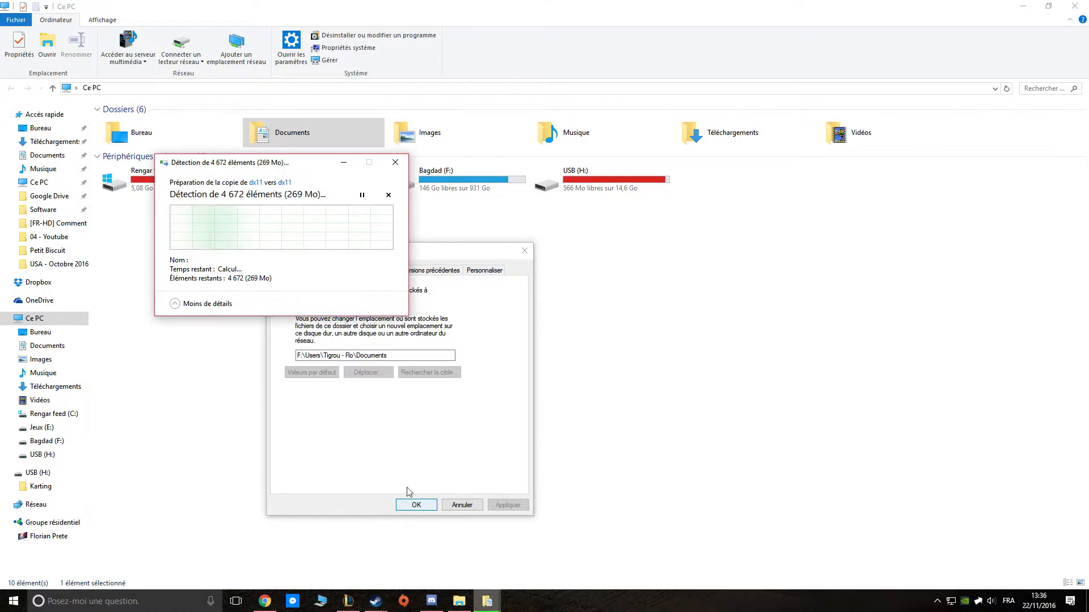
left_click_drag(282, 173, 1088, 206)
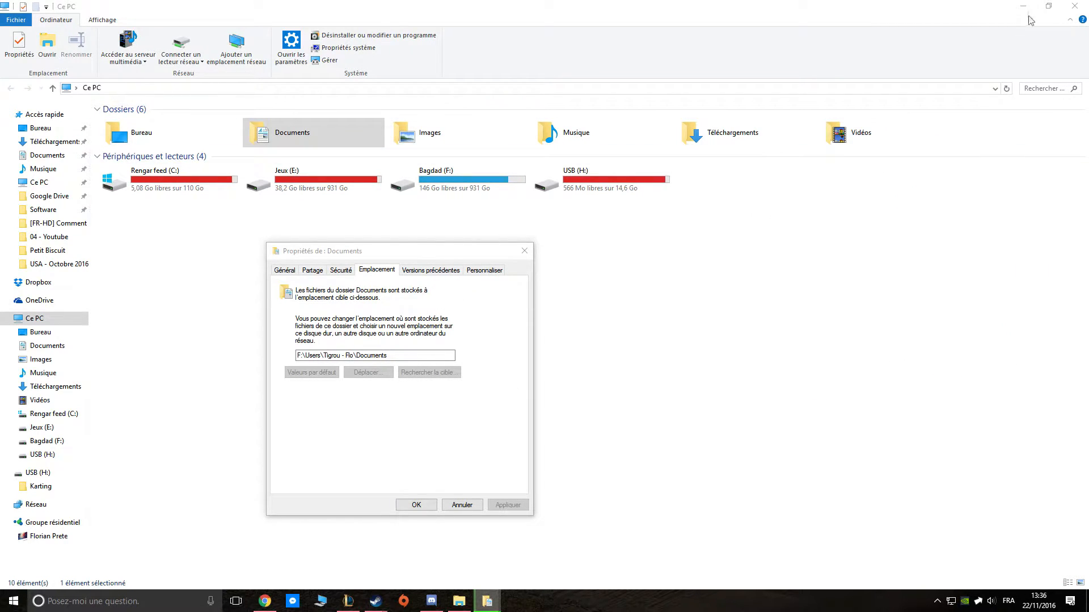
left_click(900, 11)
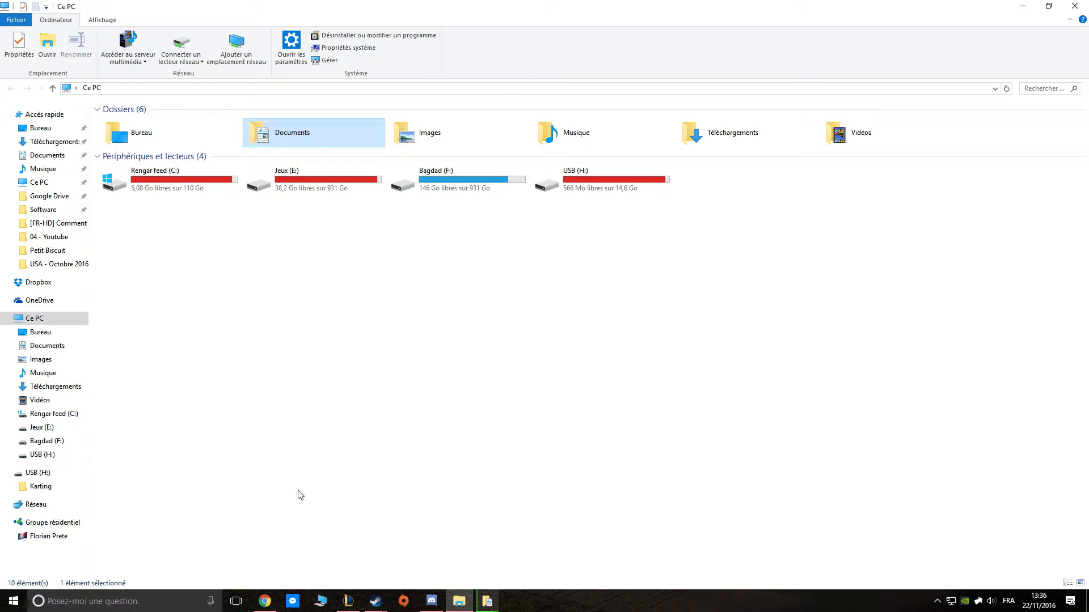
left_click(170, 600)
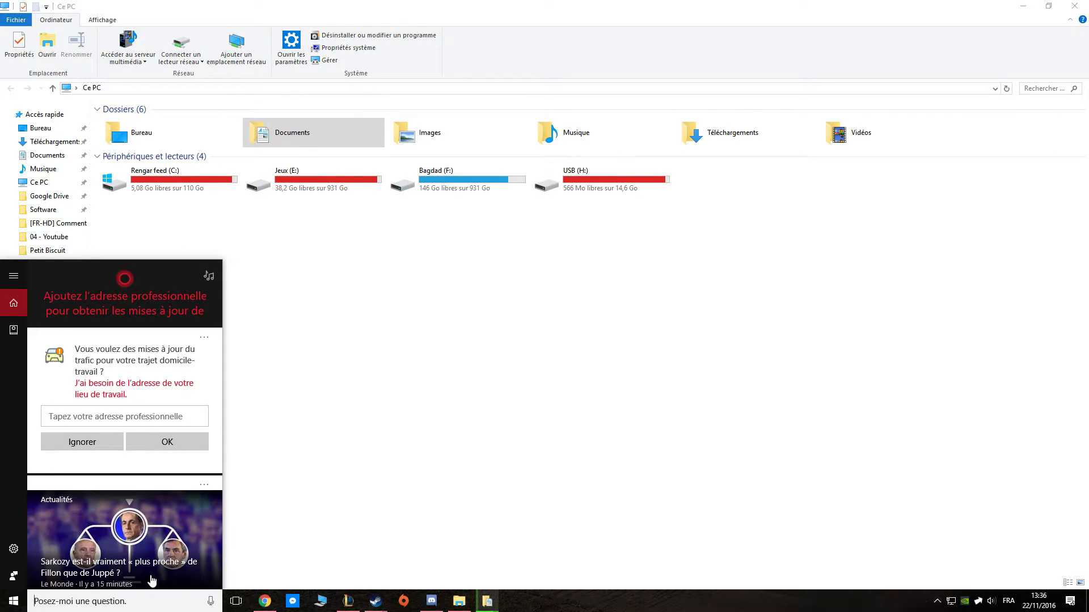
left_click(471, 413)
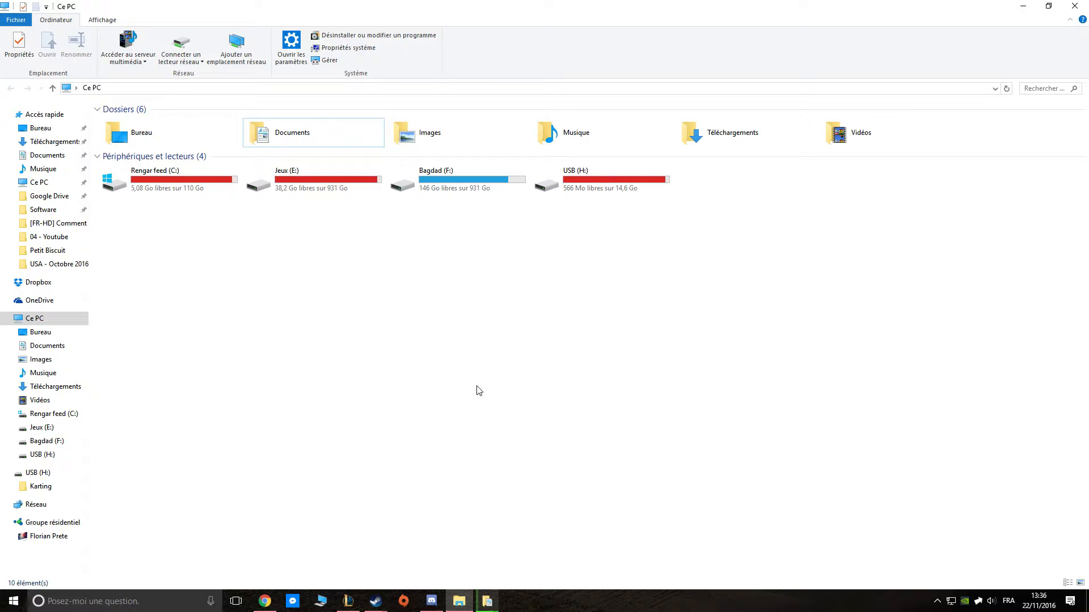
key("super")
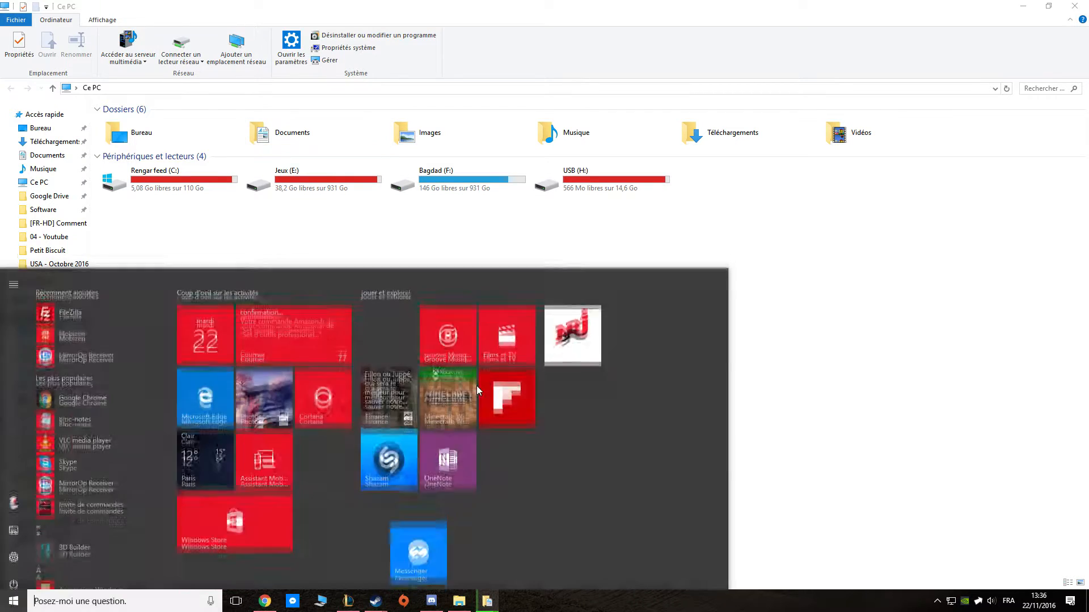
left_click(789, 418)
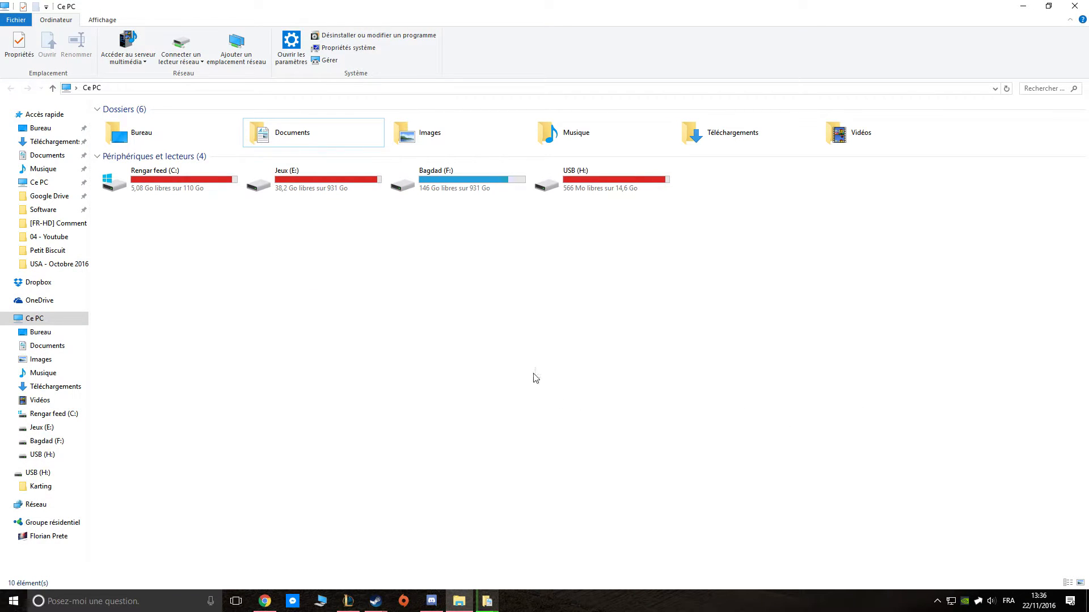
Open the Temp folder by running %temp% and maximize its window
key("super+r")
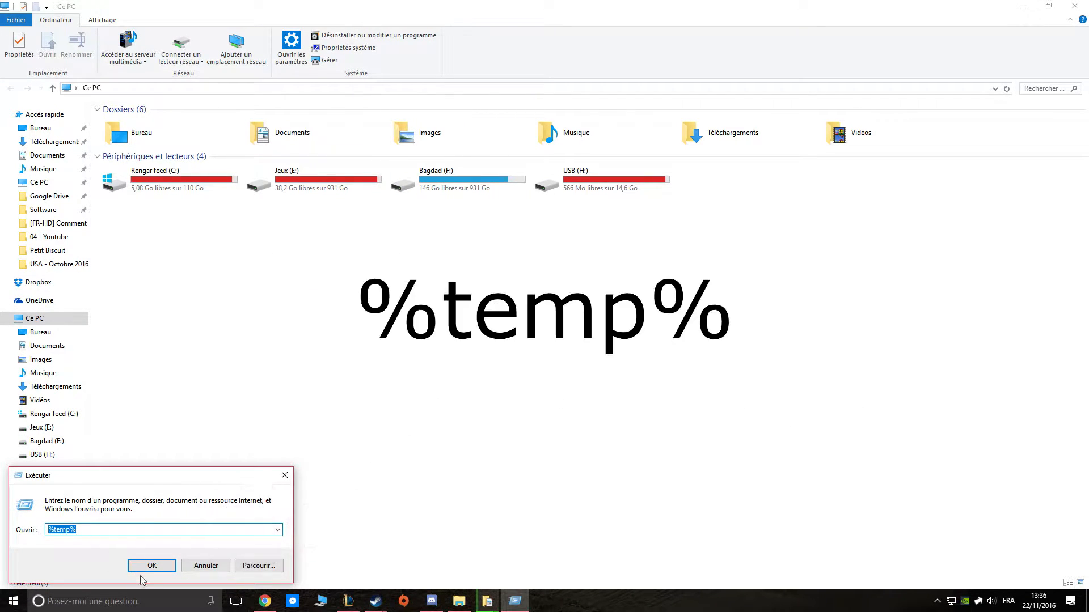
left_click(72, 529)
key("ctrl+a")
type("%temp%")
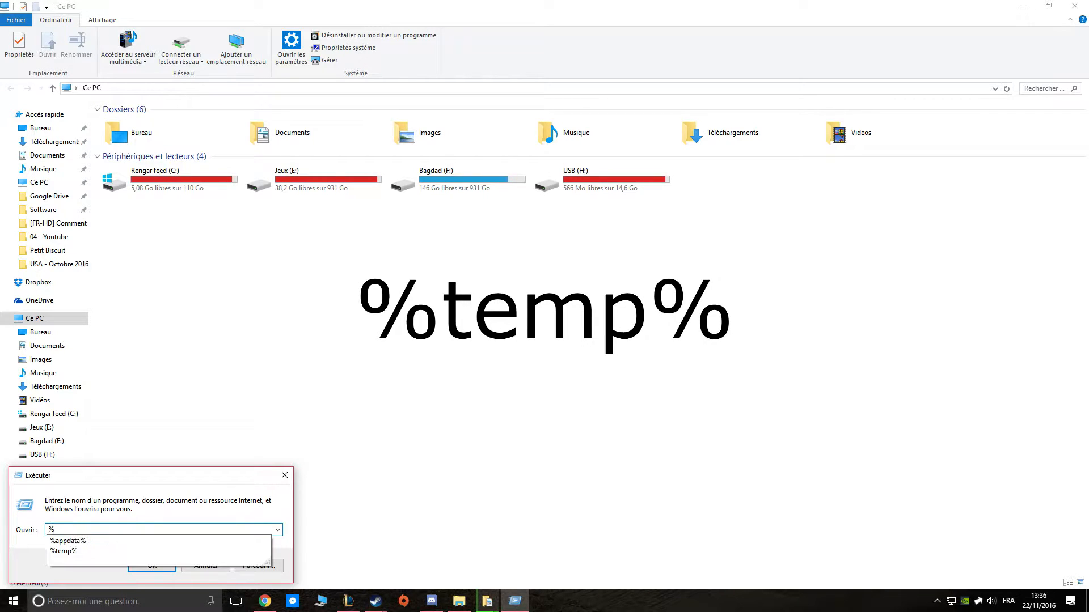
key("Return")
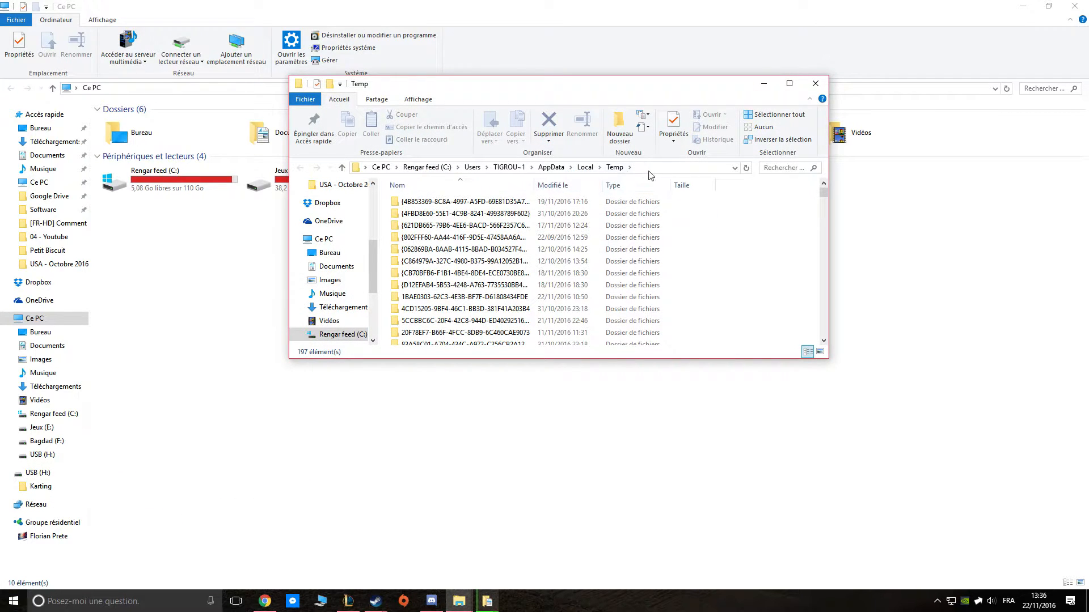
left_click_drag(582, 86, 590, 2)
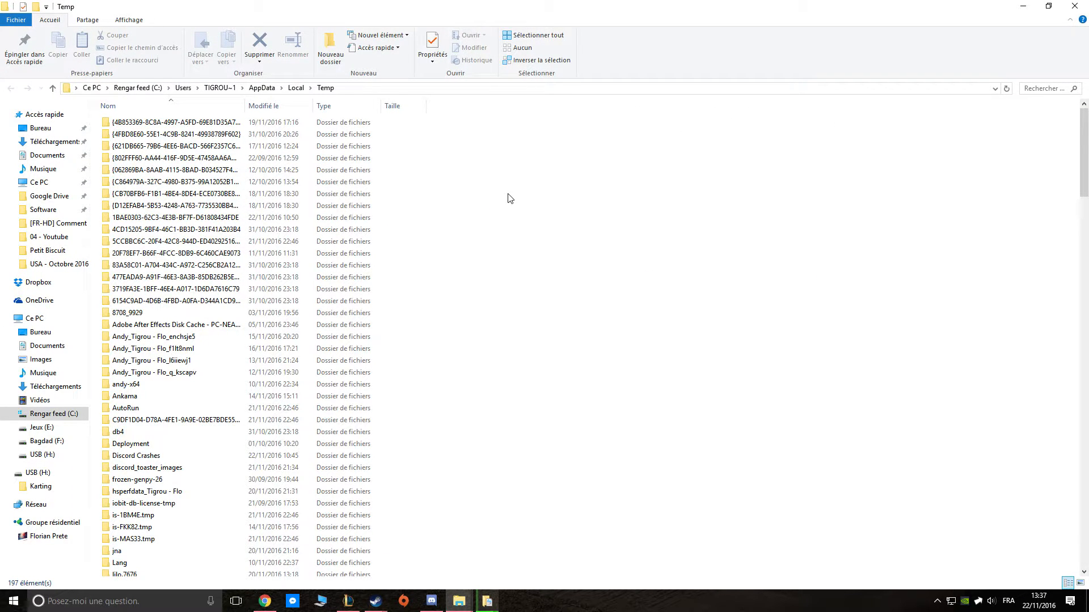
Delete all files and folders in the Temp folder
scroll(214, 453, "down", 14)
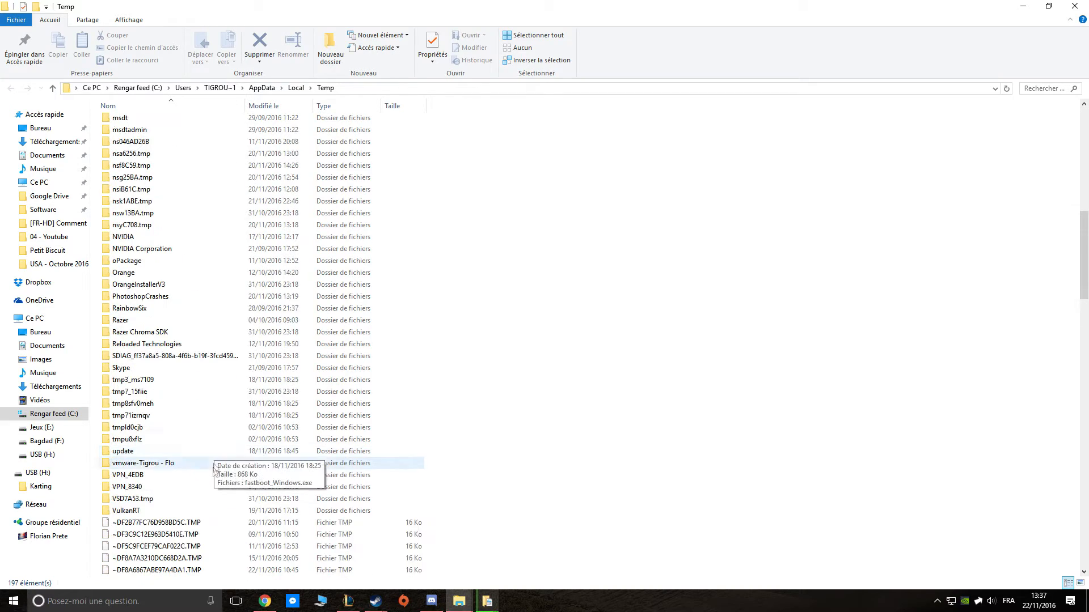
scroll(181, 442, "down", 9)
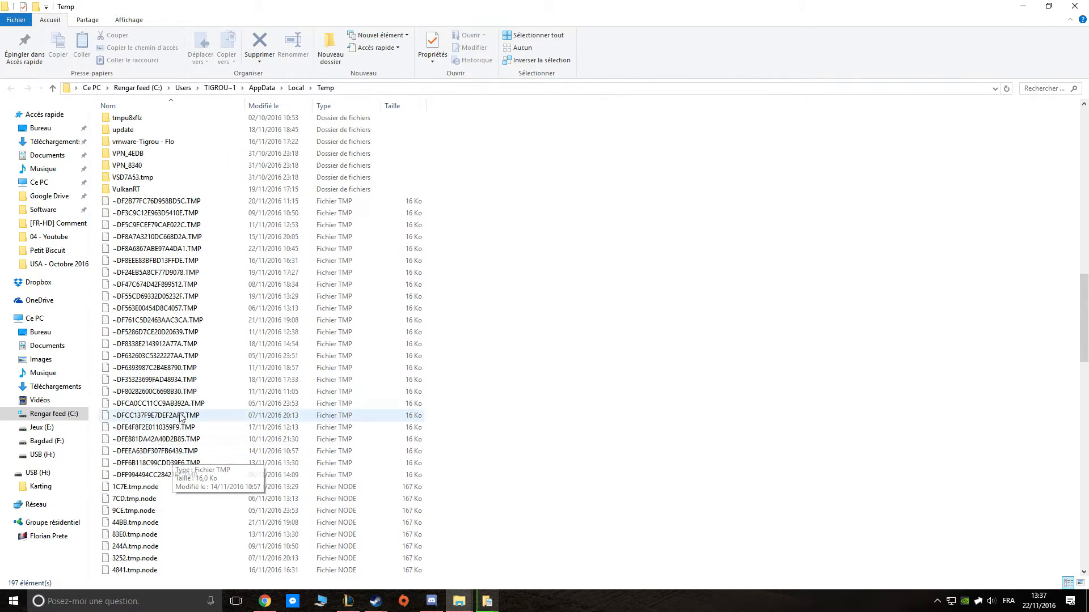
scroll(187, 425, "down", 12)
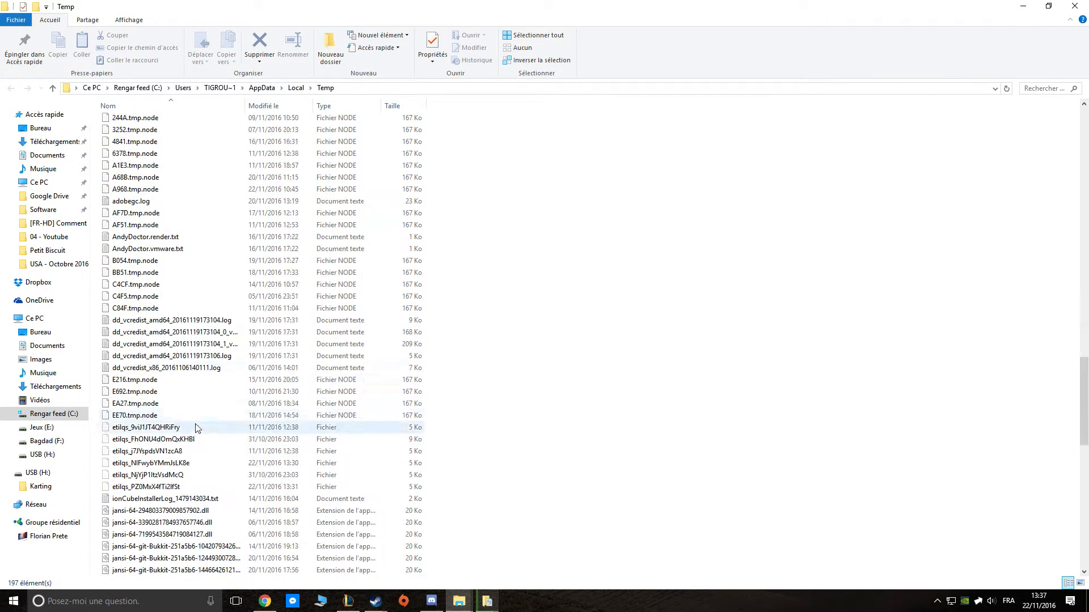
scroll(198, 425, "down", 8)
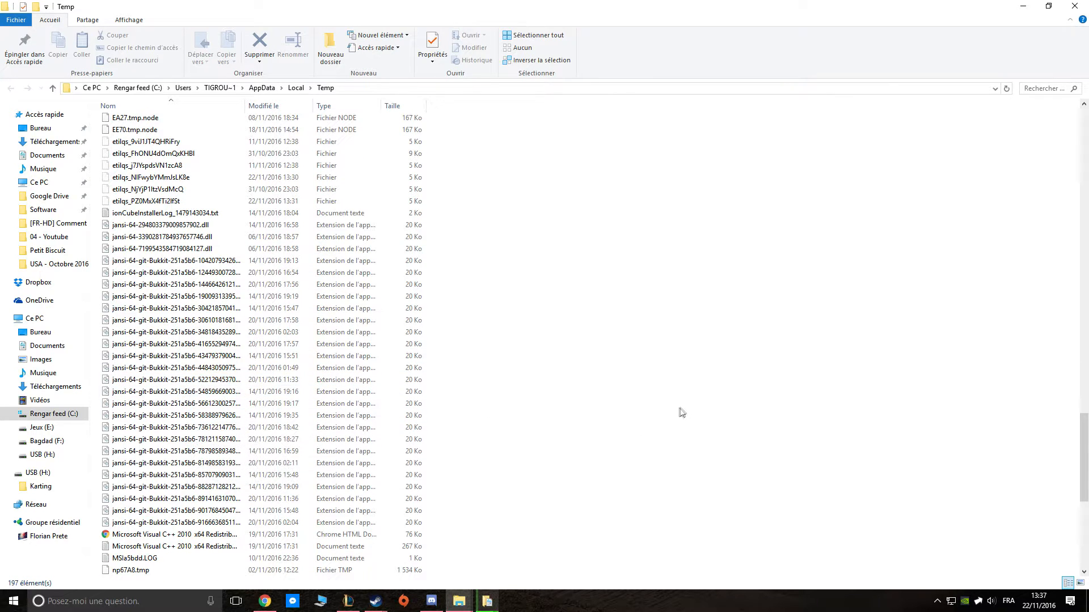
key("ctrl+a")
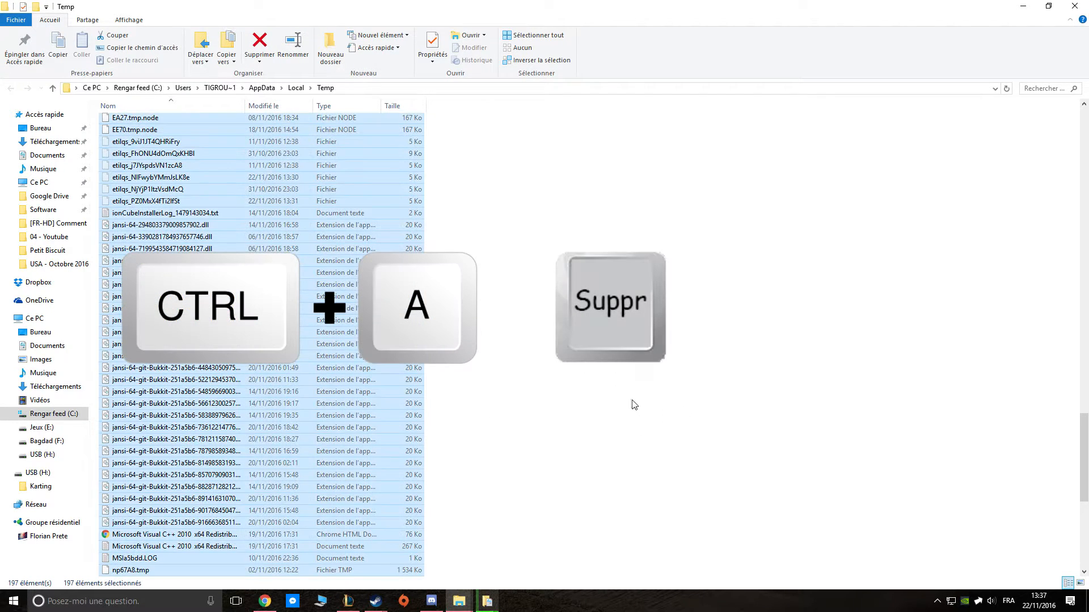
key("Delete")
key("Return")
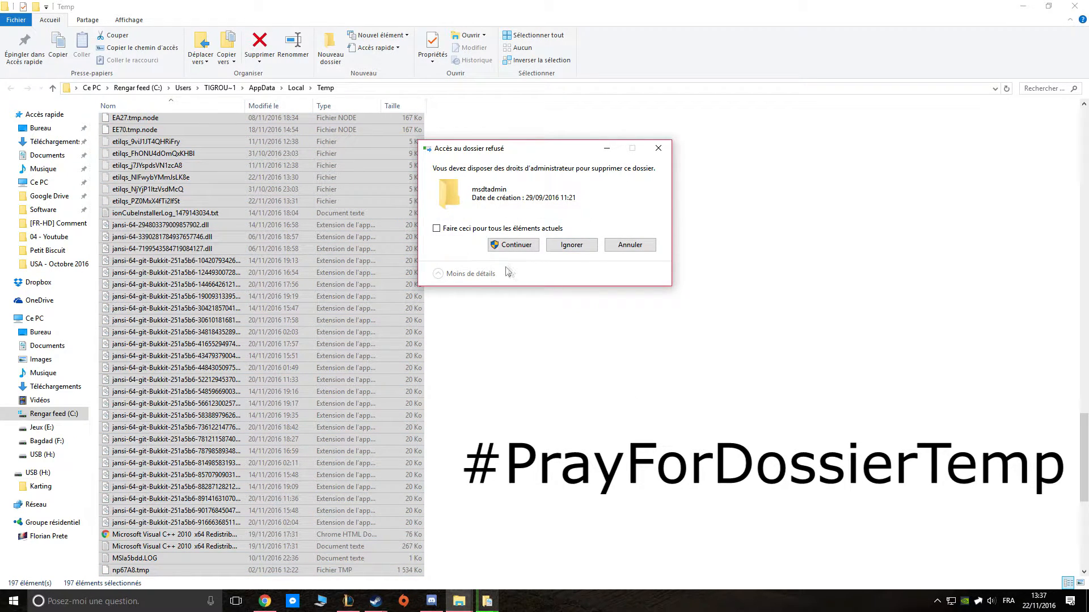
Continue the deletion with administrator rights for all current items, and skip every item that is in use
left_click(470, 233)
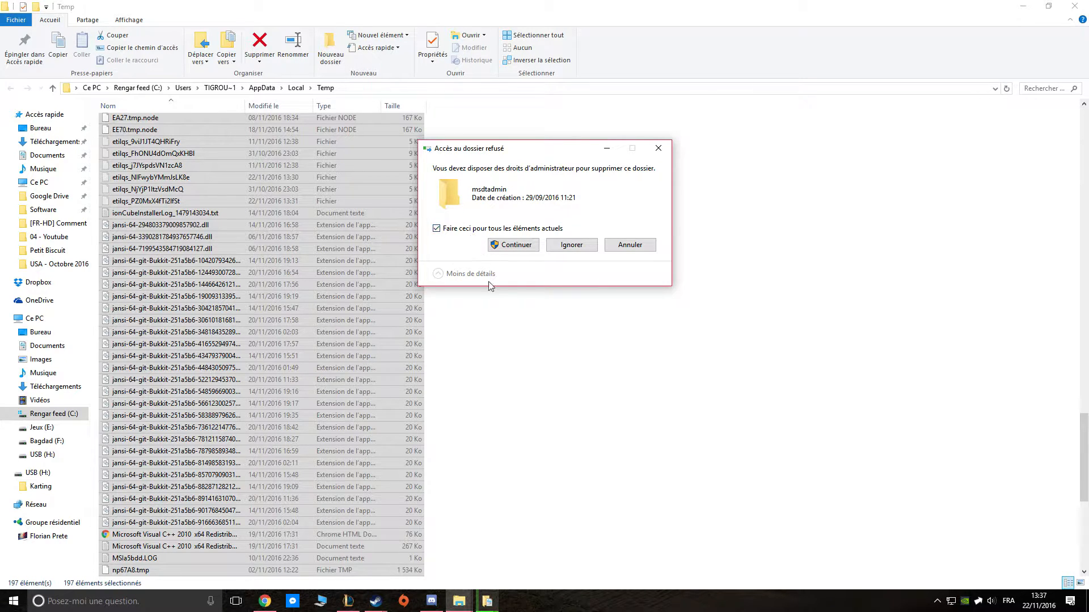
left_click(513, 245)
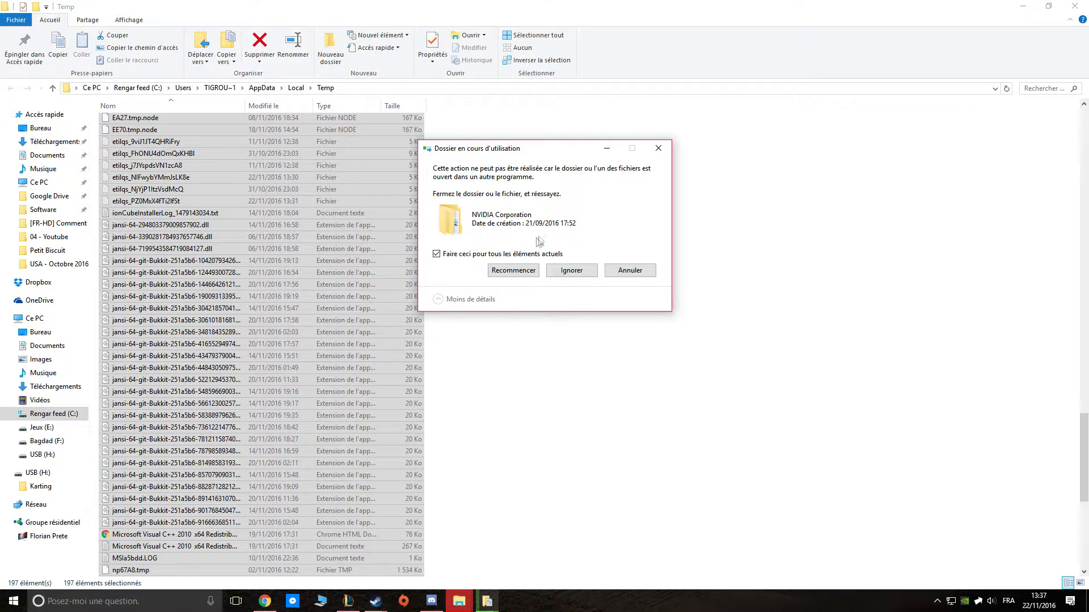
left_click(571, 270)
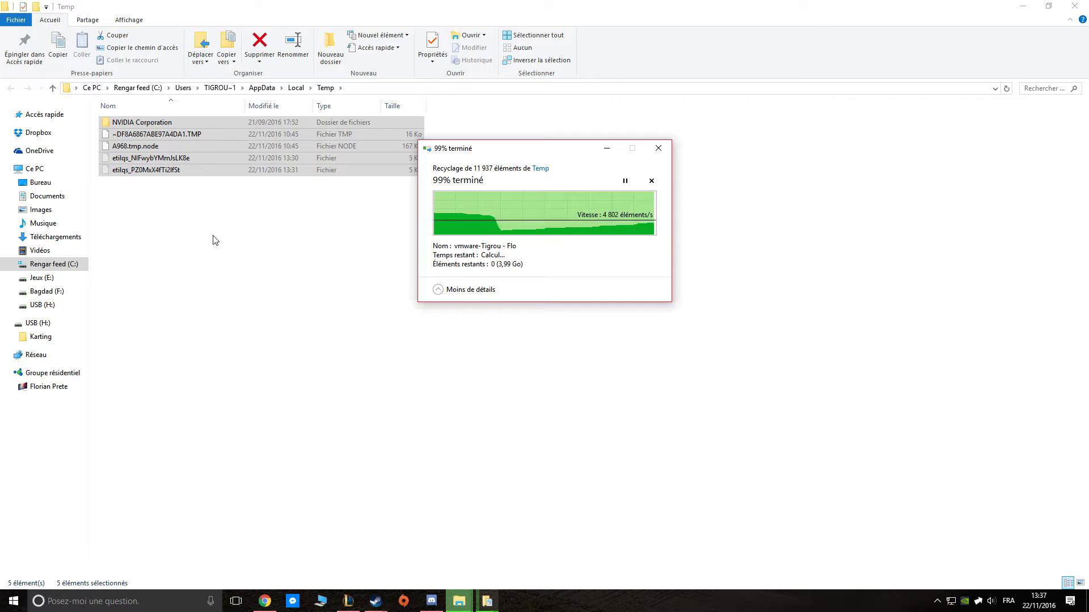
Check the items remaining in the Temp folder and close its window
left_click_drag(194, 233, 146, 126)
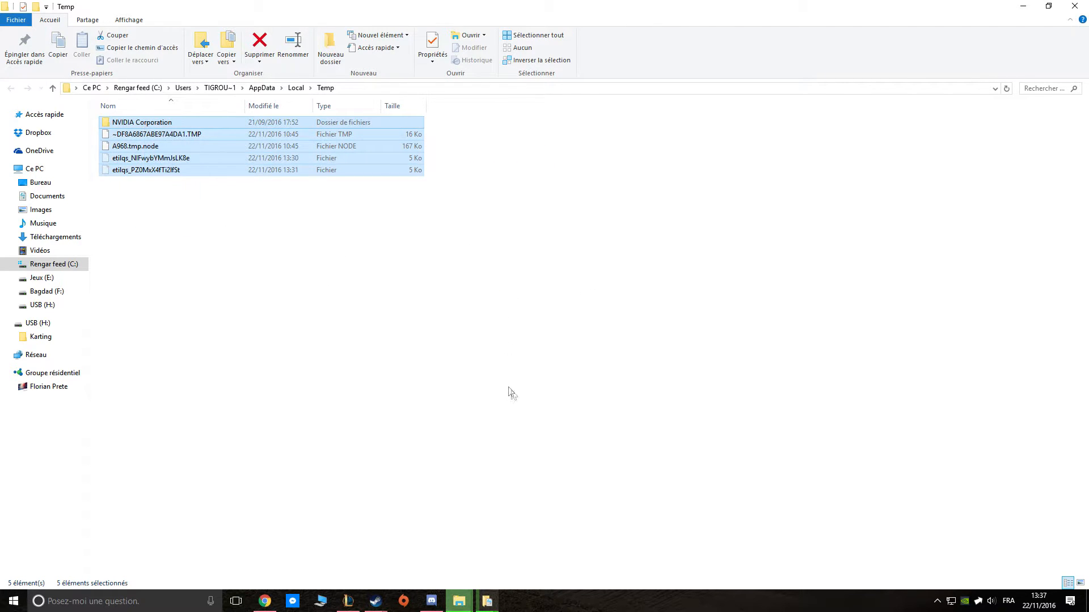
left_click_drag(258, 271, 138, 122)
left_click(331, 230)
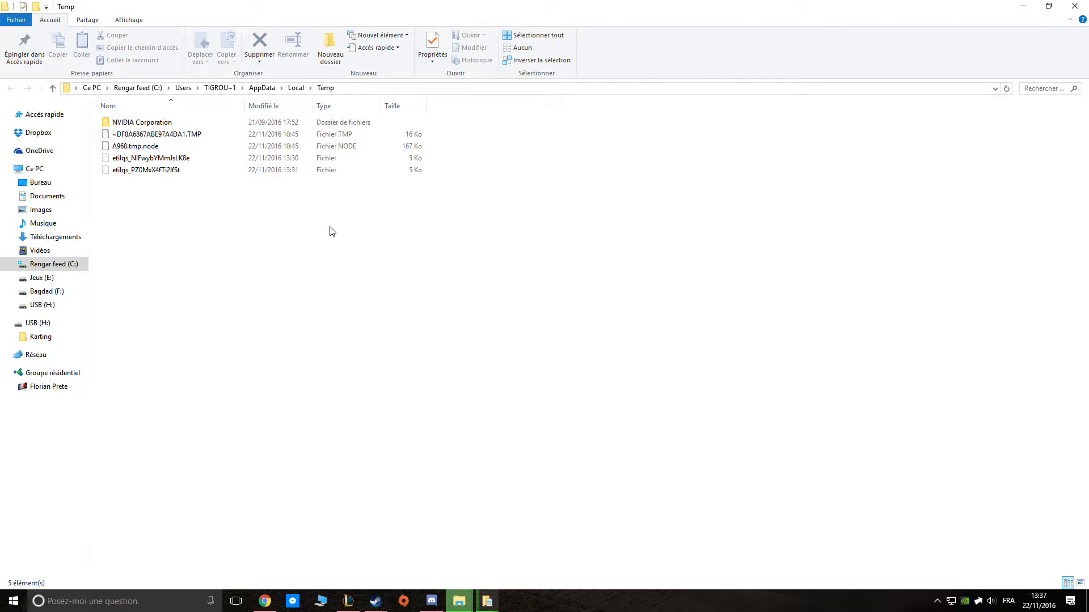
double_click(843, 17)
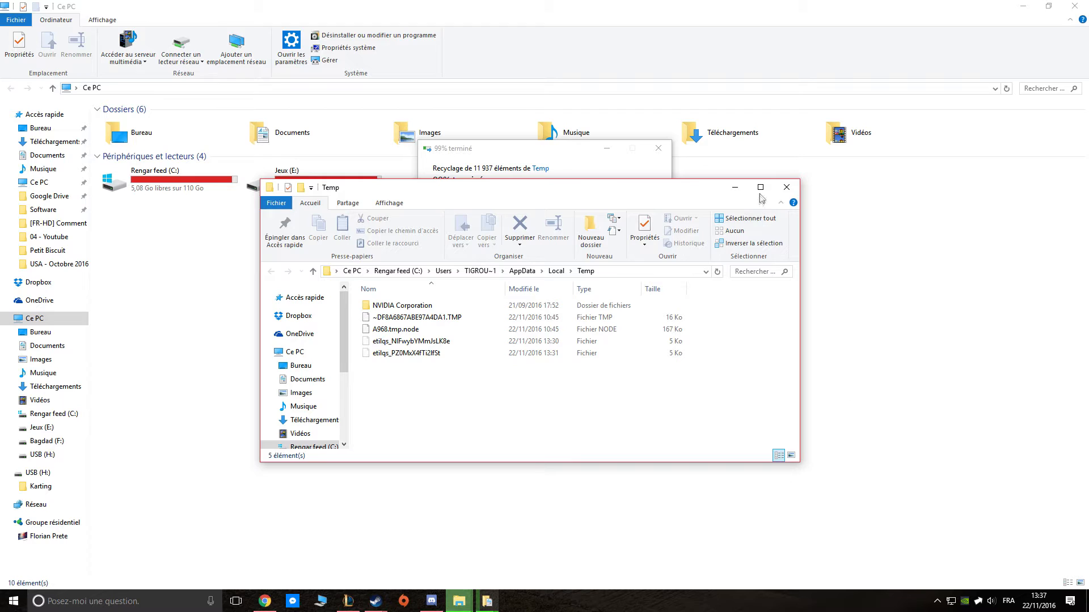
left_click(784, 188)
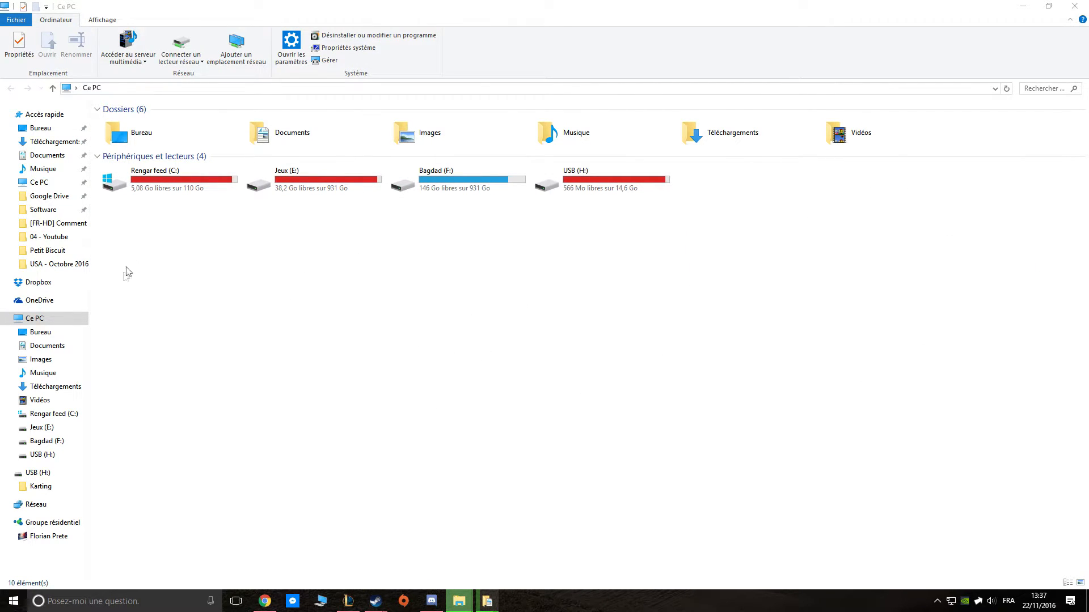
Open the properties of drive C: and start Disk Cleanup for it, placing its window beside the properties
left_click(166, 185)
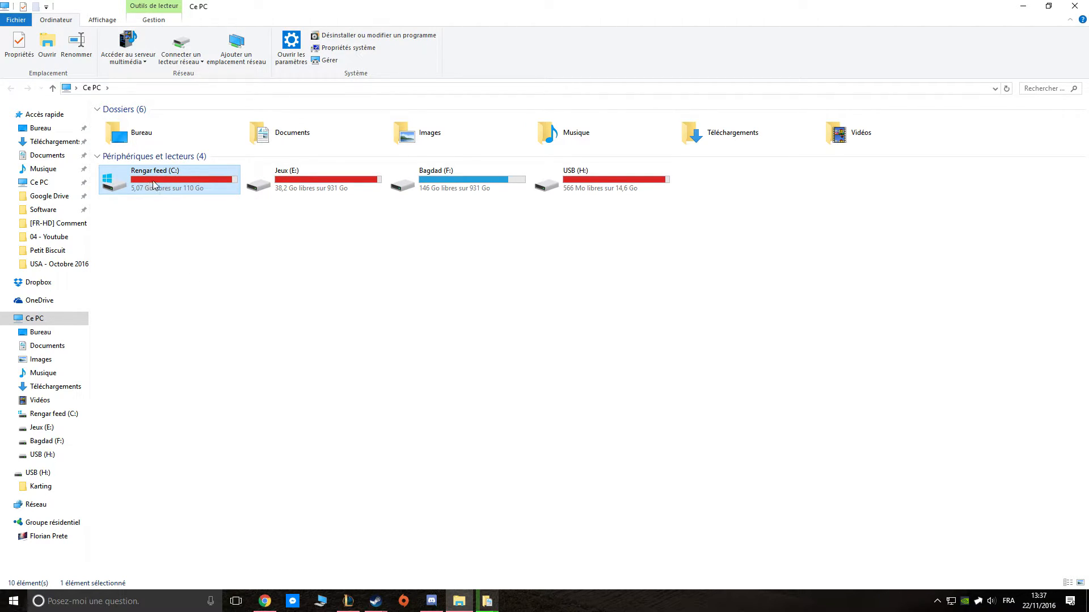
right_click(152, 186)
left_click(206, 409)
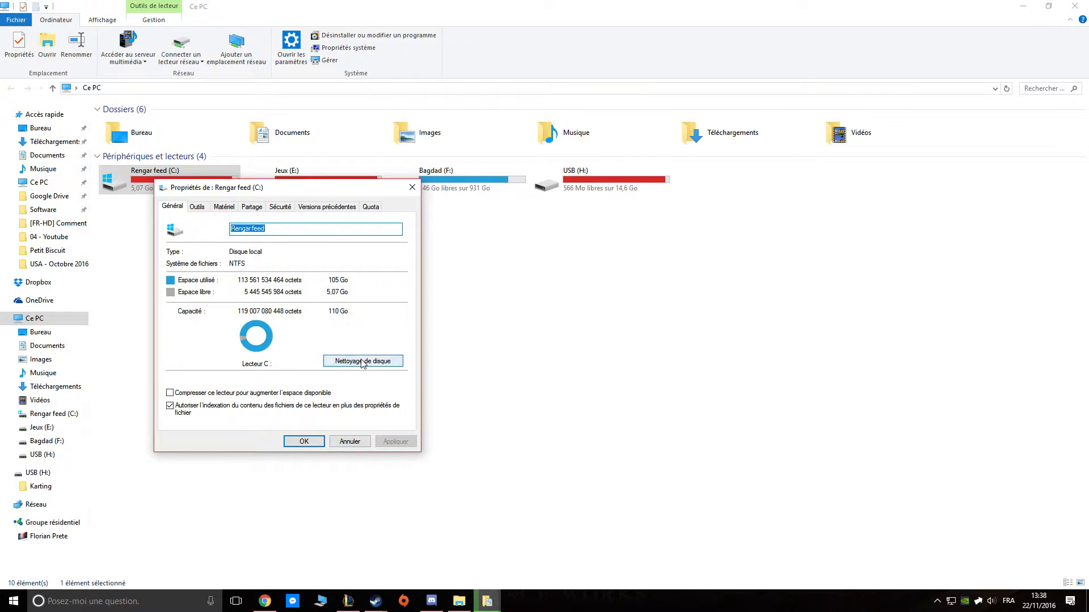
left_click(362, 361)
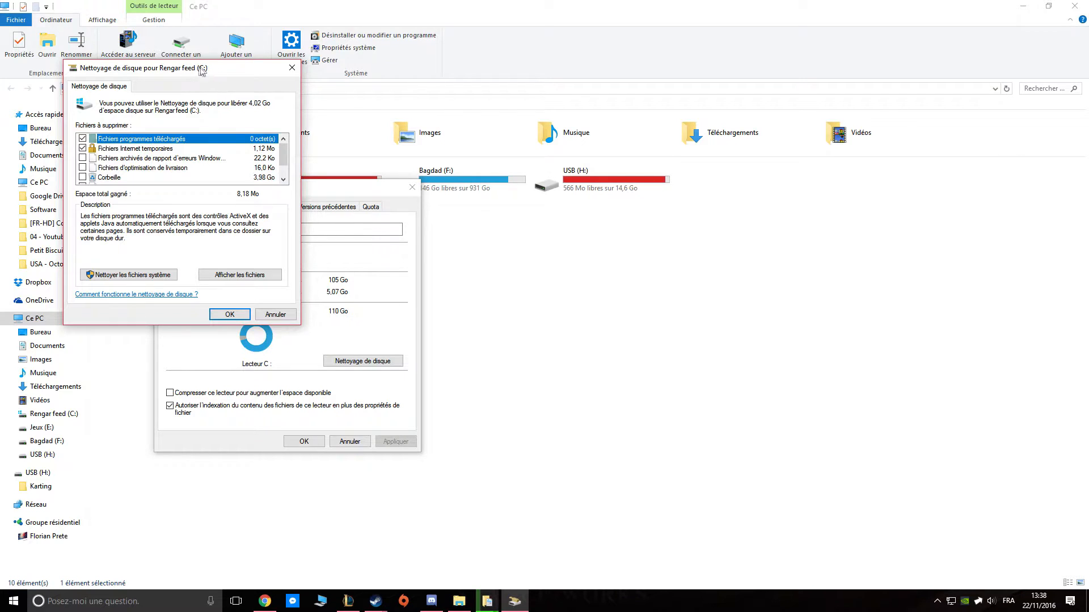
left_click_drag(201, 69, 634, 139)
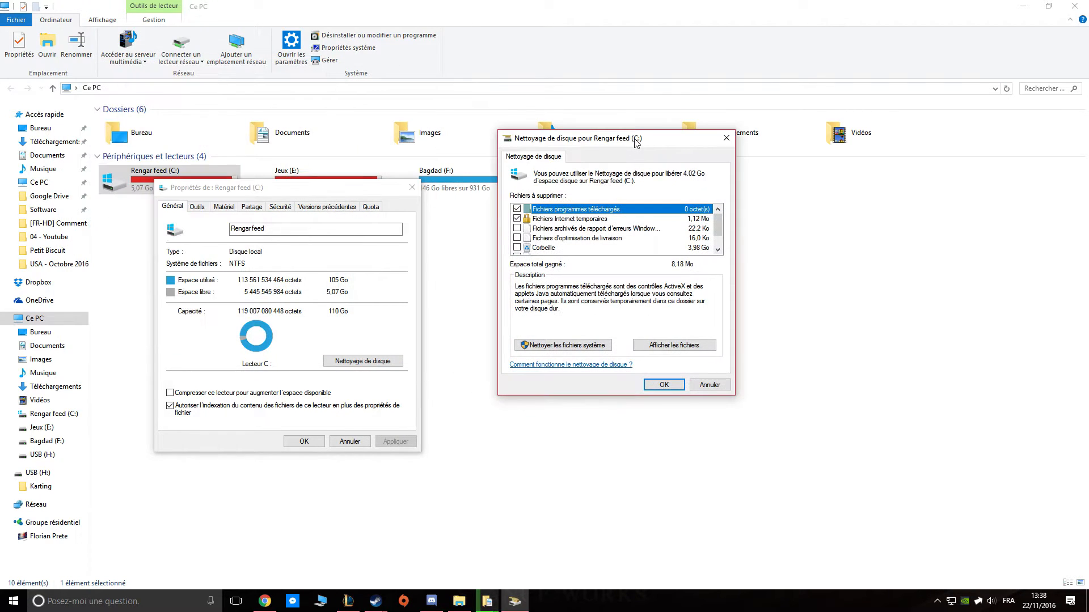
Mark all remaining Disk Cleanup categories for deletion, including error reports, delivery optimization files, Recycle Bin (Corbeille) and temporary files
left_click(574, 219)
left_click(601, 229)
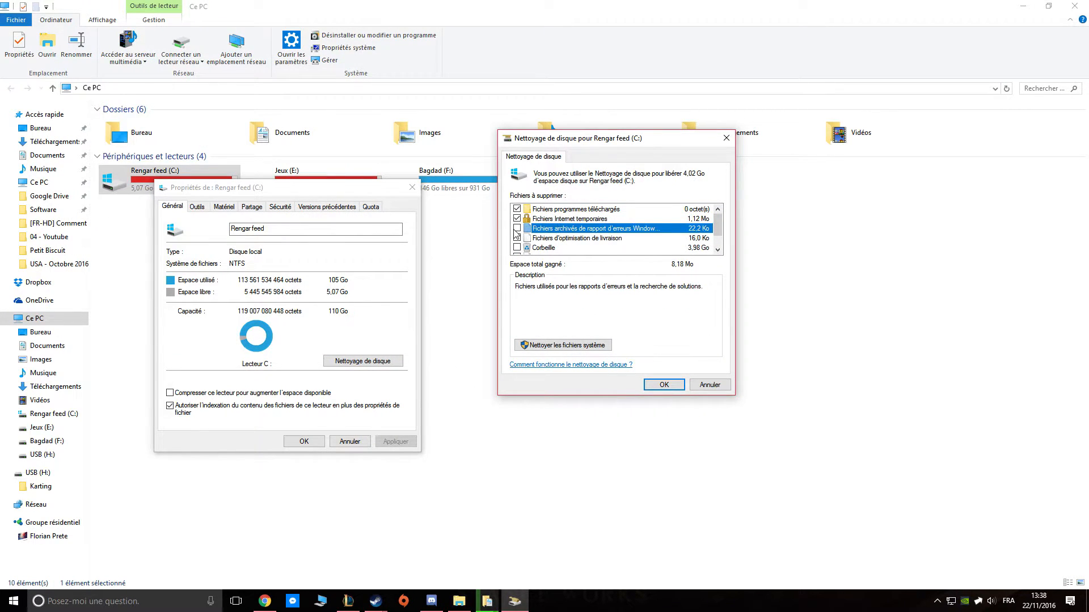
scroll(525, 242, "down", 1)
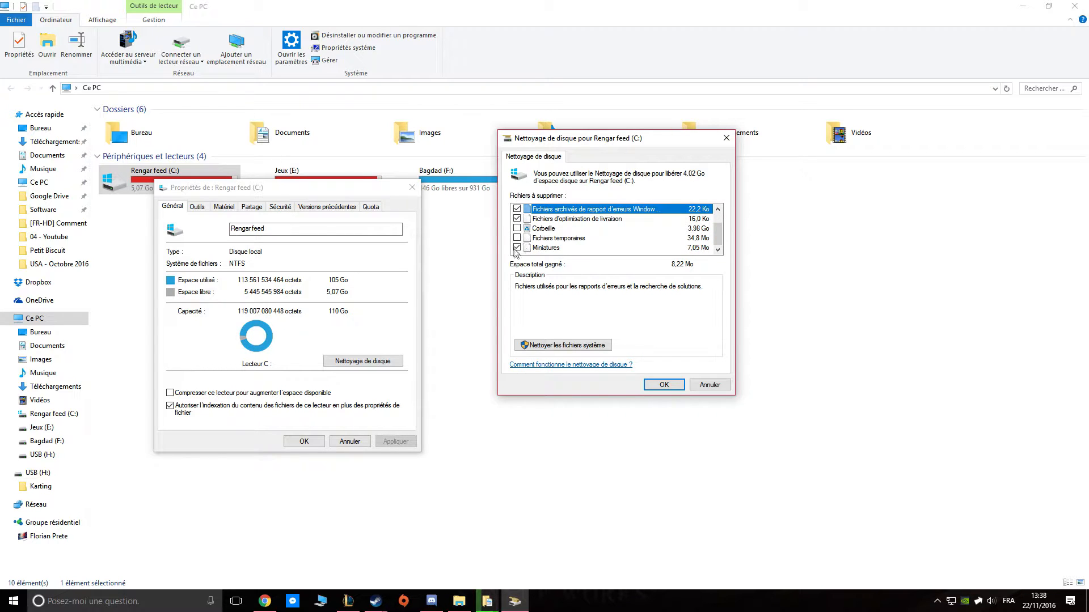
left_click(517, 237)
left_click(517, 228)
scroll(536, 239, "up", 1)
scroll(536, 239, "down", 1)
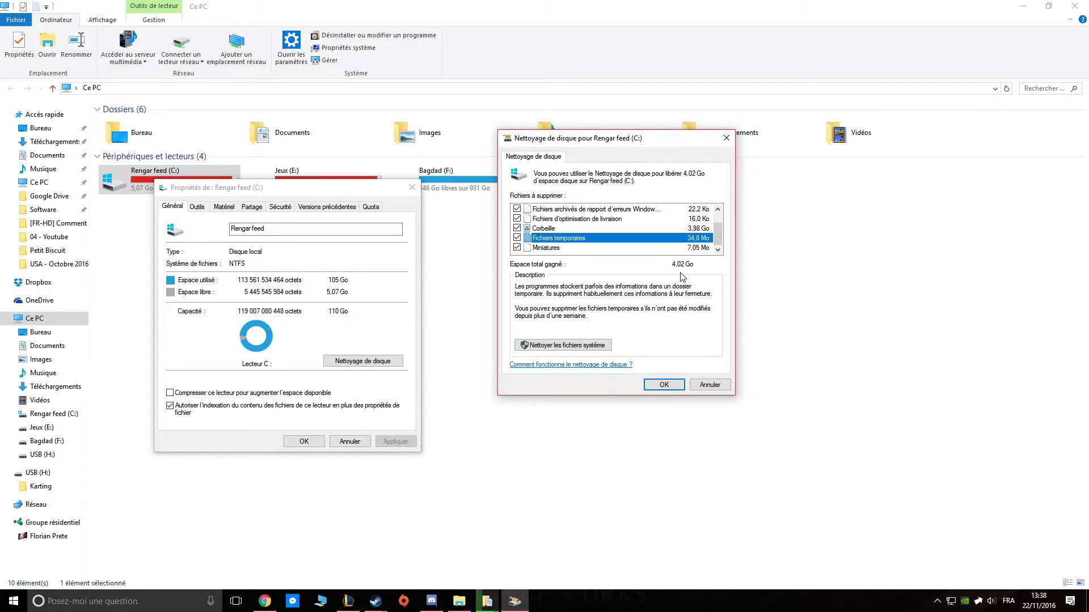
scroll(569, 226, "up", 2)
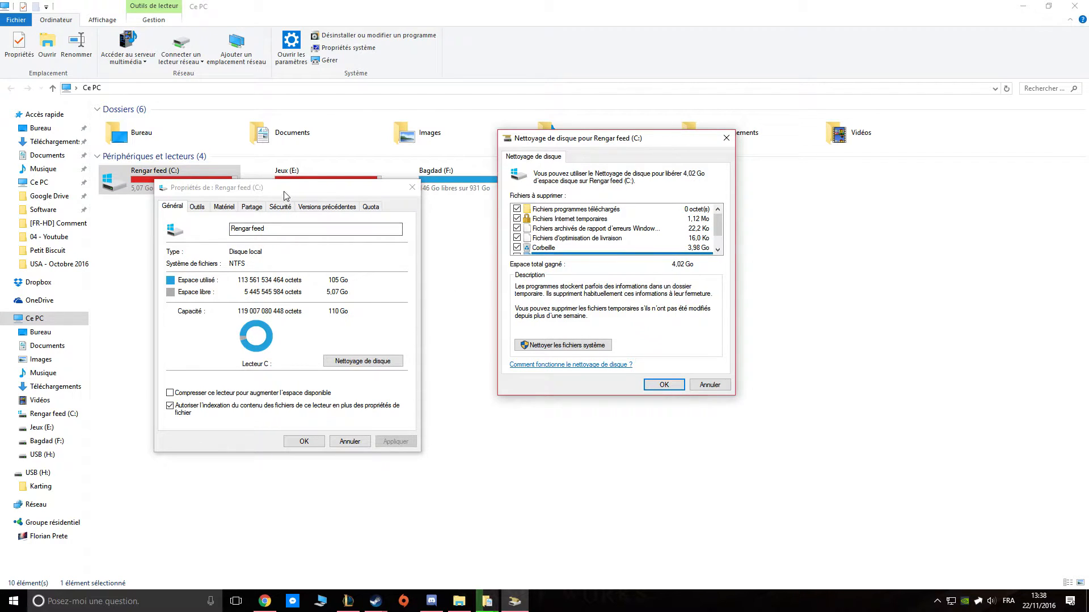
Run the cleanup of drive C:, confirm the permanent deletion and allow it with administrator rights for all current items
left_click_drag(283, 192, 289, 238)
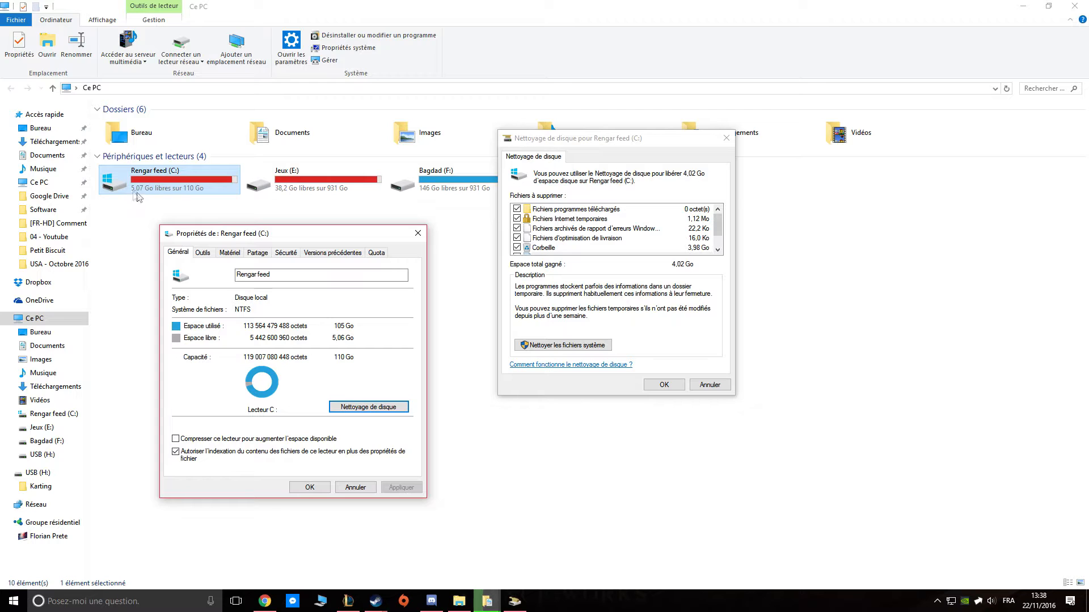
left_click(670, 389)
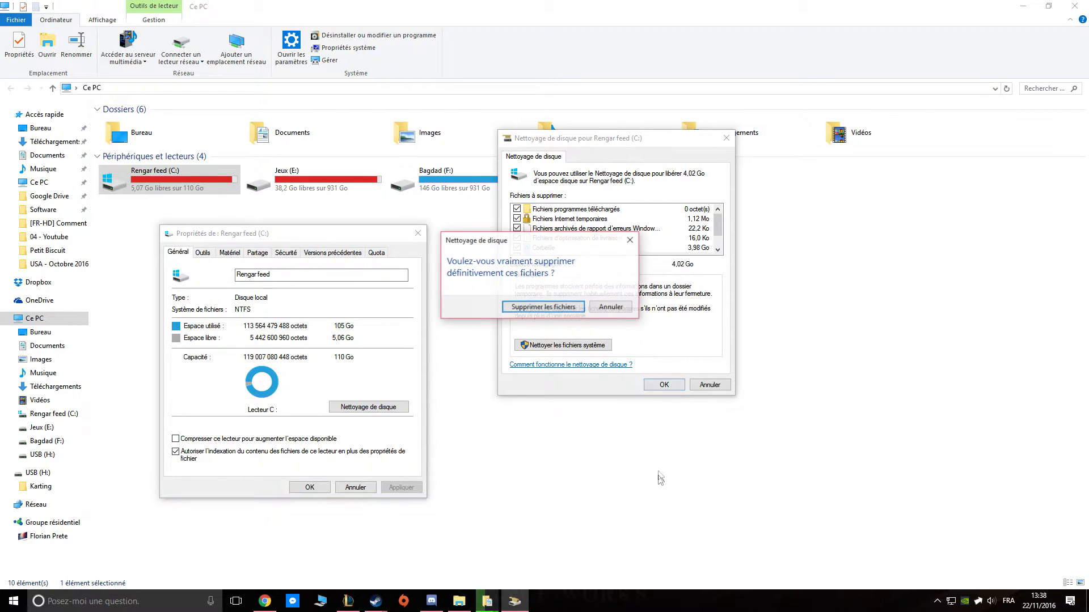
left_click(543, 310)
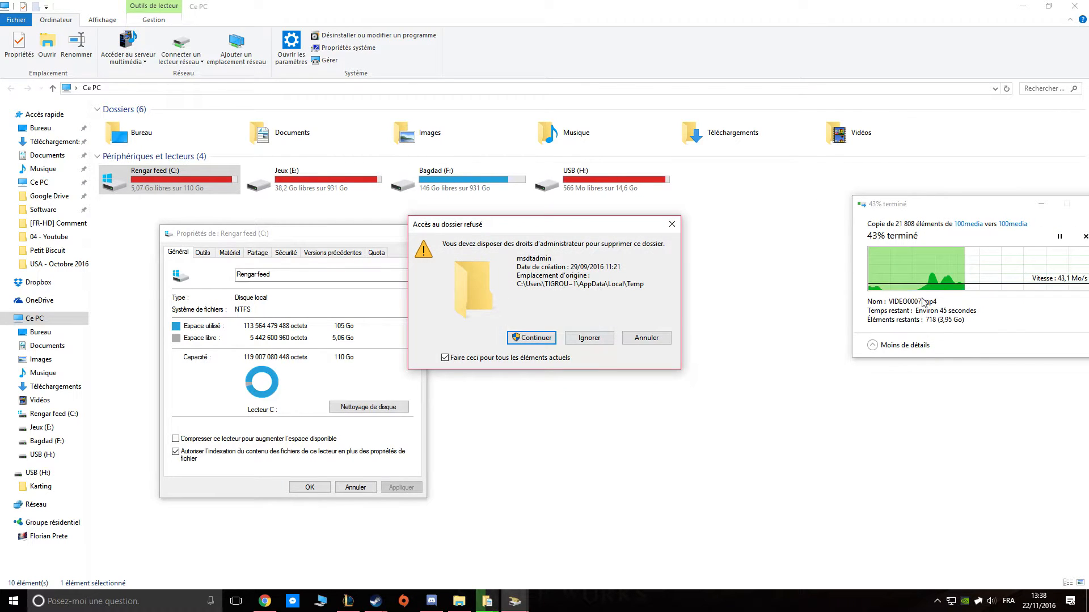
left_click(525, 343)
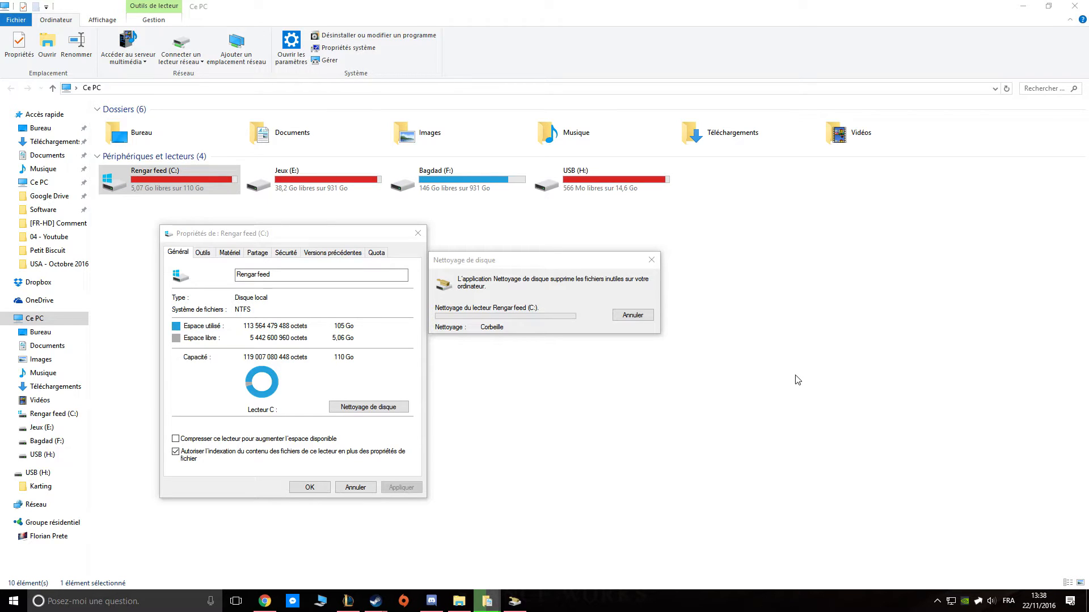
left_click_drag(486, 261, 568, 272)
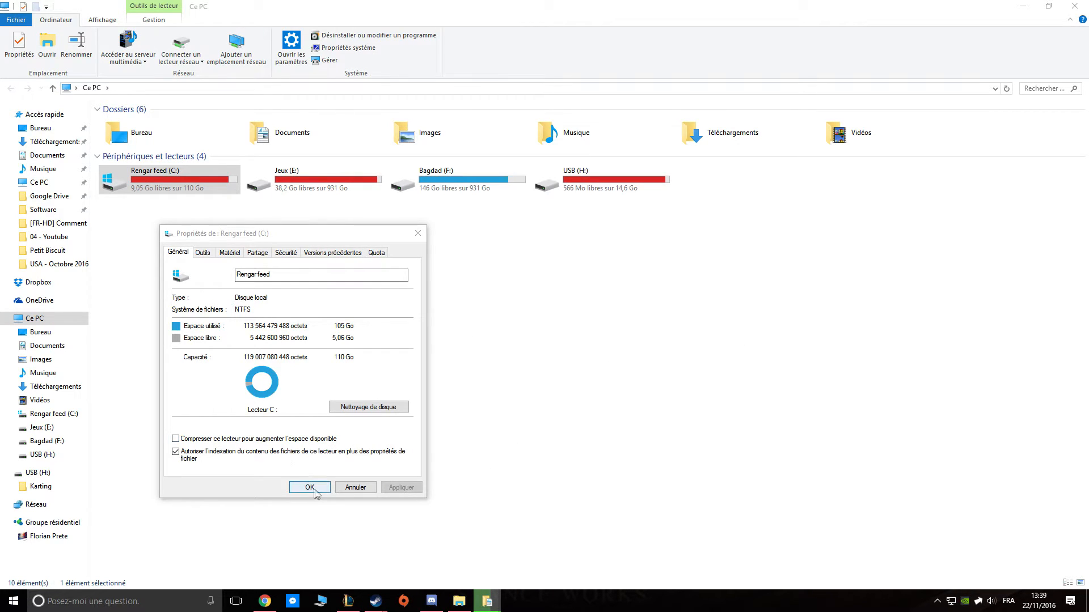
Restart Disk Cleanup for drive C: in system files mode and mark every category for deletion, including Windows Defender
left_click(373, 412)
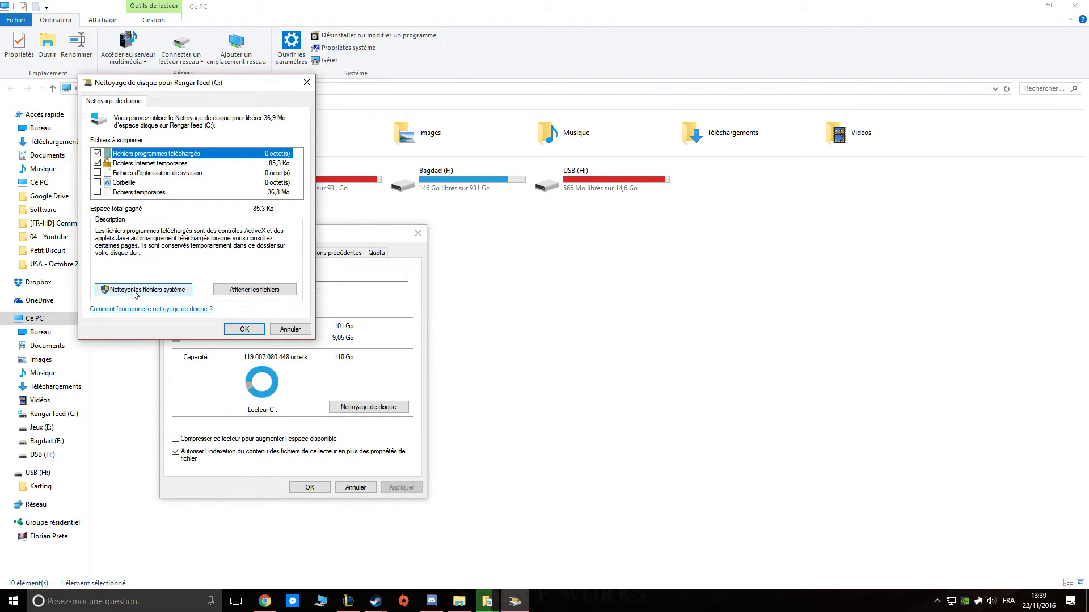
left_click(135, 291)
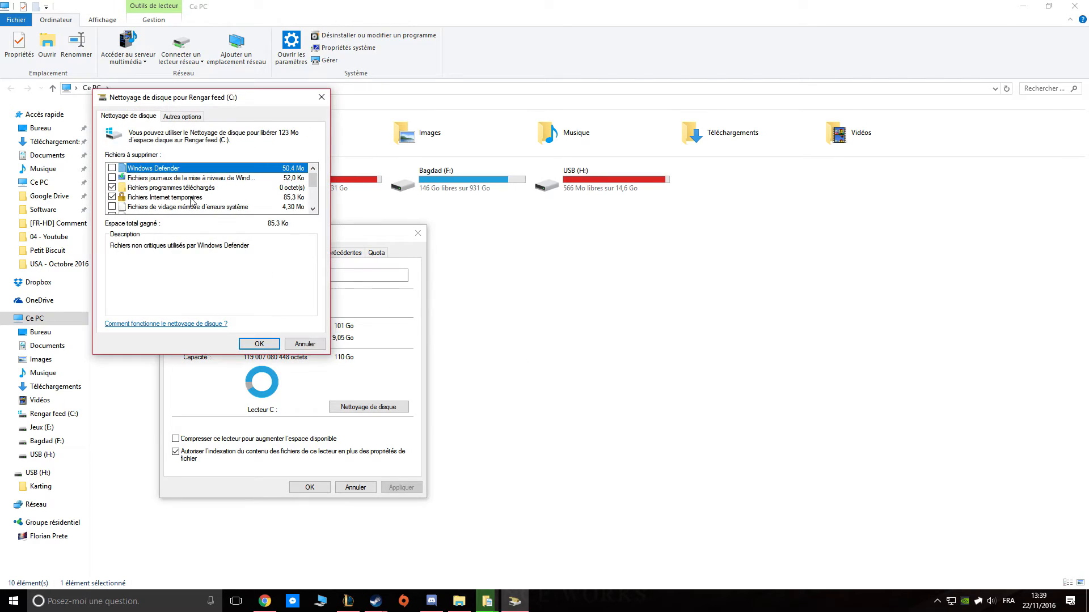
left_click(111, 168)
scroll(119, 195, "down", 2)
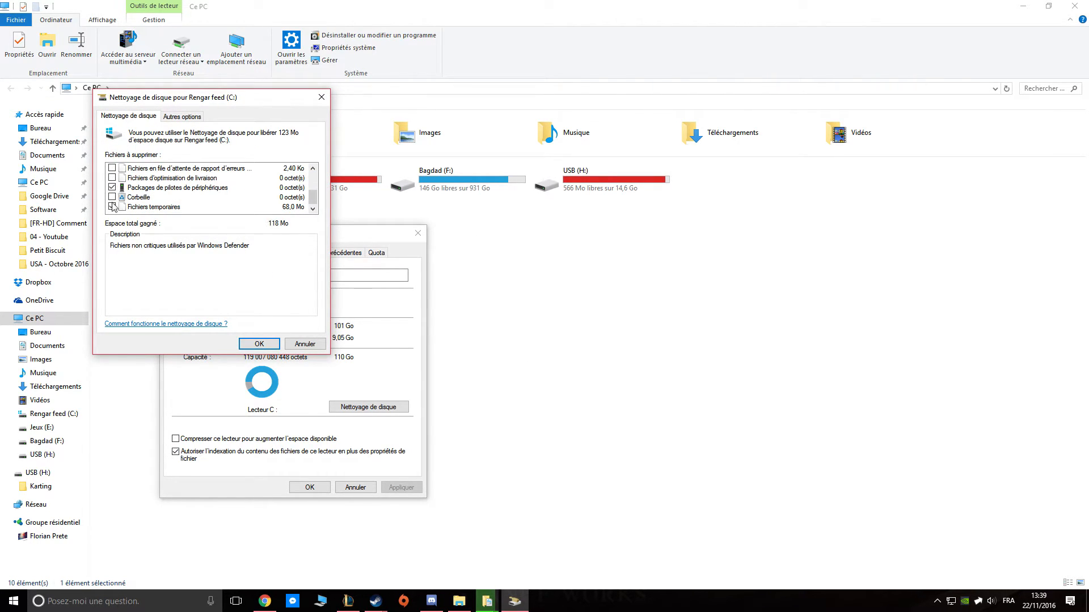
scroll(125, 199, "up", 1)
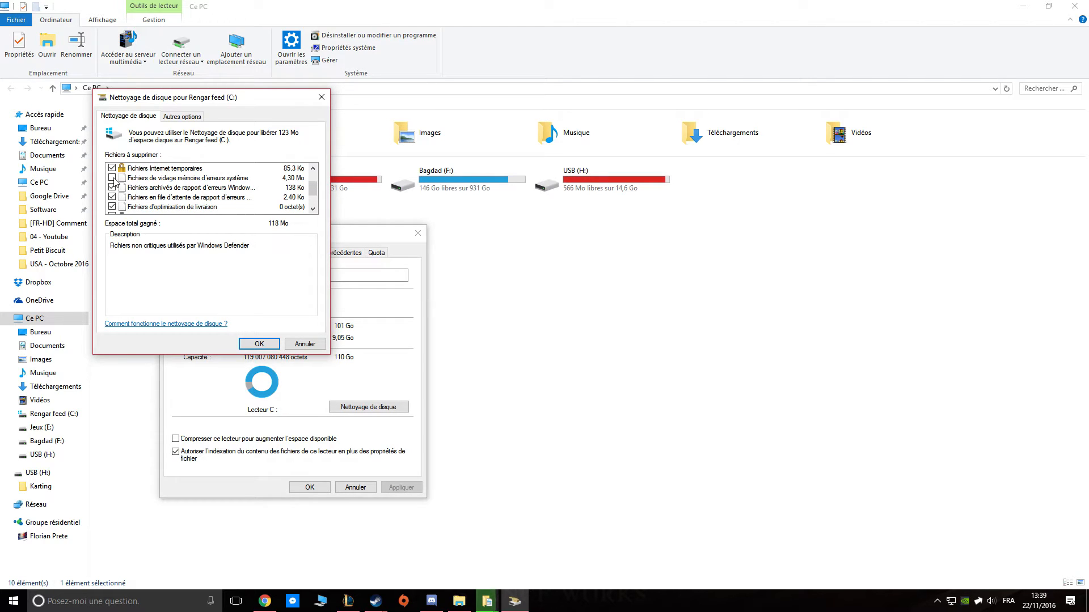
scroll(157, 186, "up", 1)
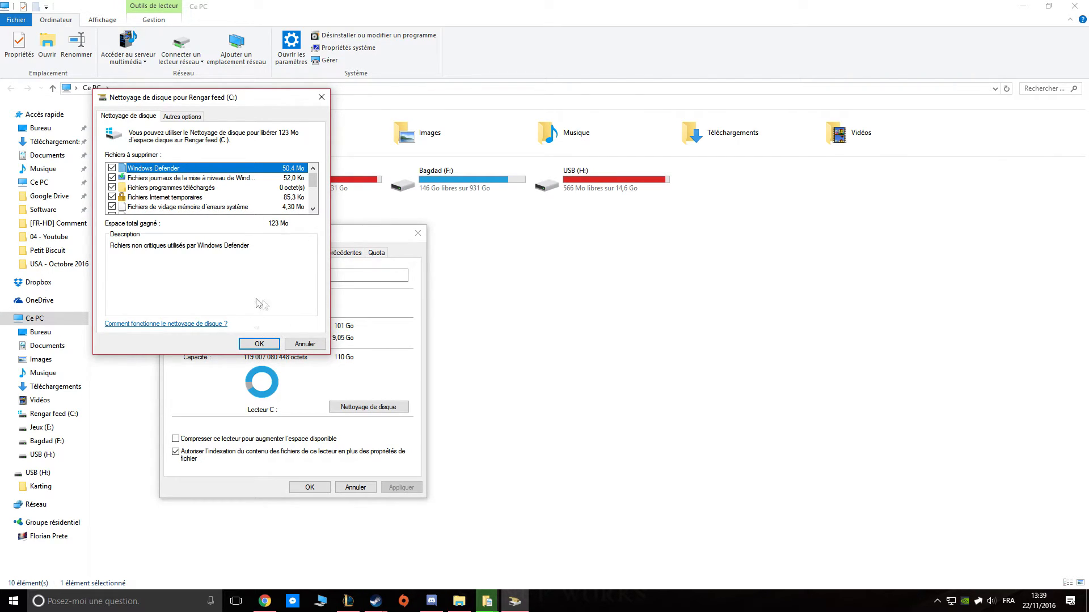
Run the system files cleanup and confirm the permanent deletion of the marked files
left_click(259, 344)
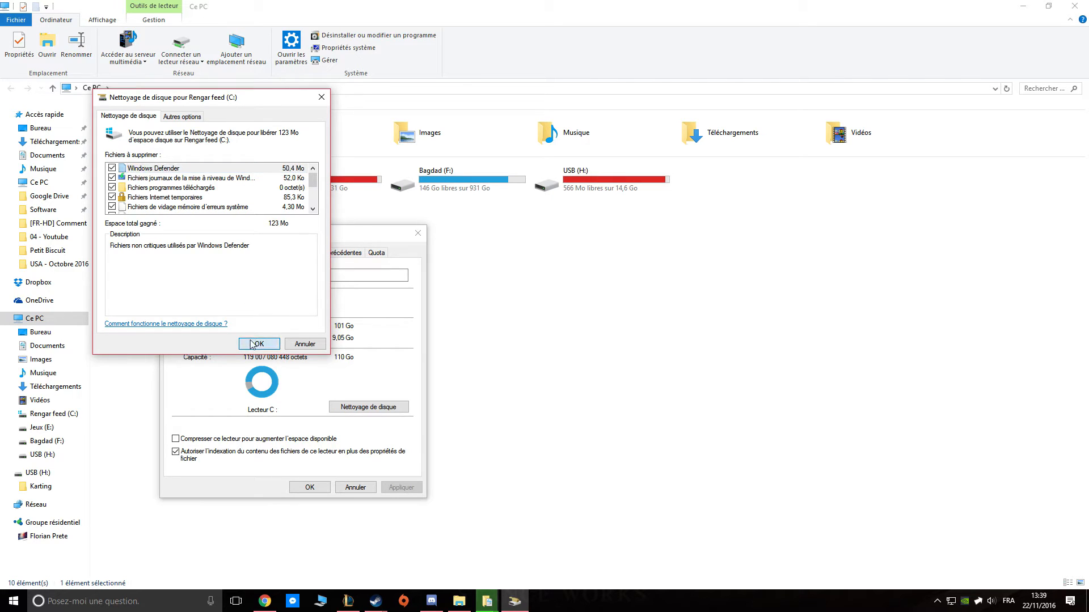
left_click(524, 310)
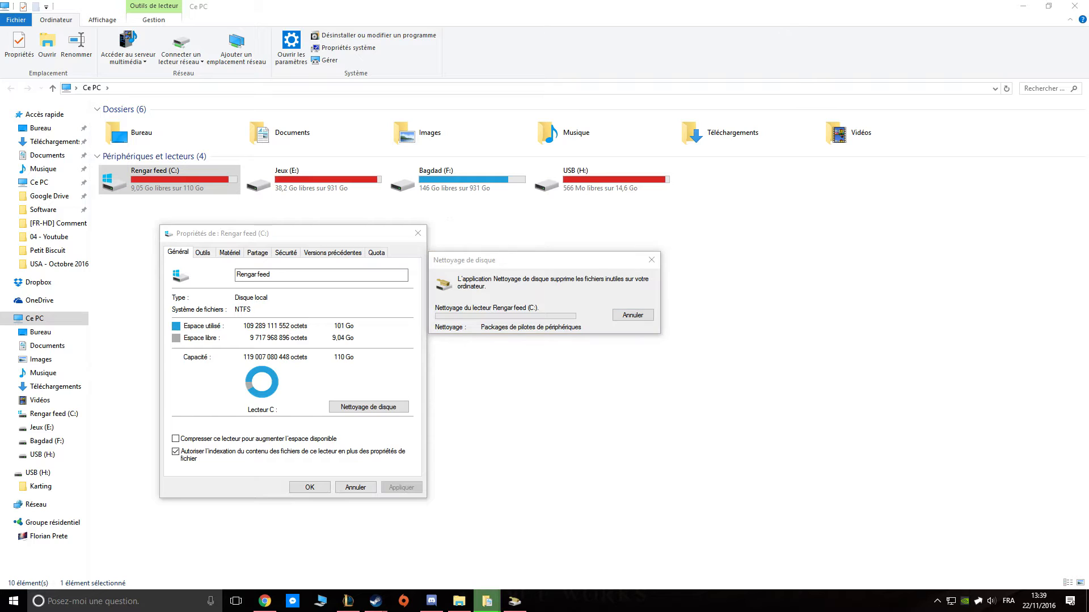
left_click_drag(1088, 231, 766, 218)
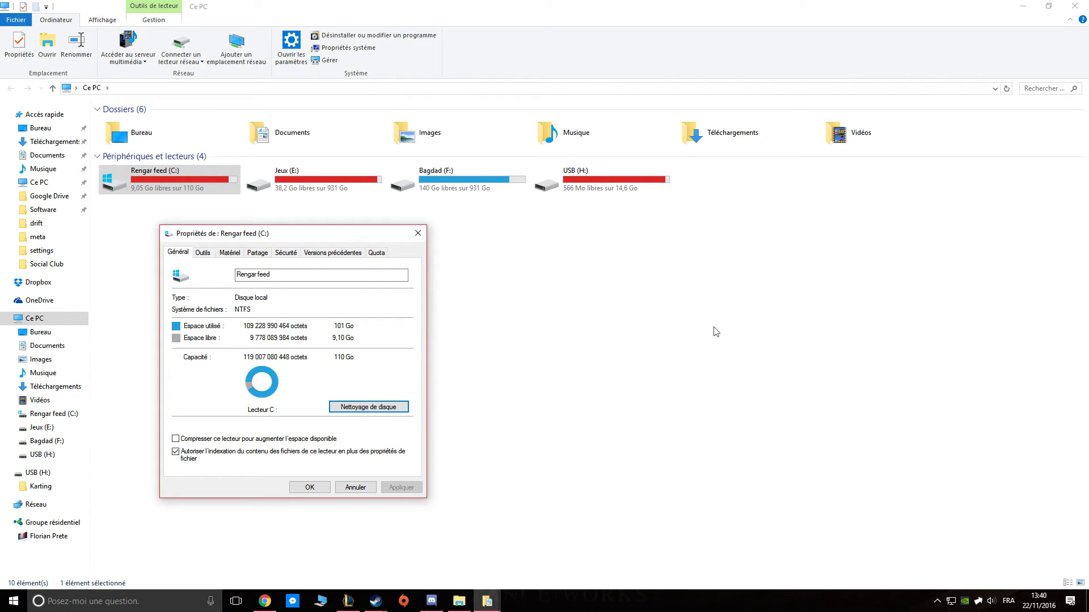
Close the properties of drive C: and refresh the drive overview
left_click(309, 487)
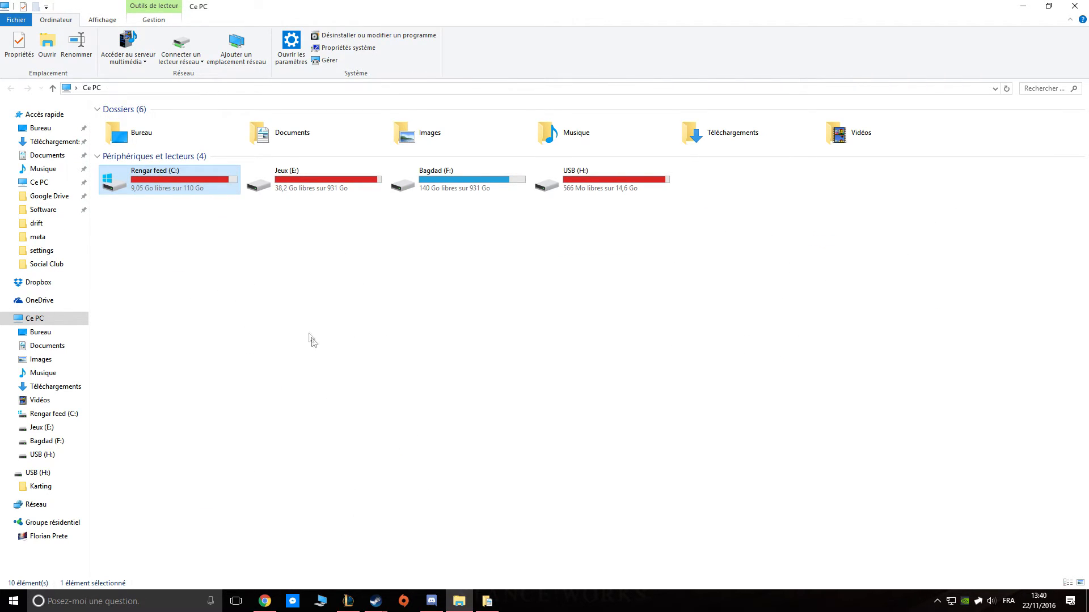
right_click(307, 329)
left_click(332, 375)
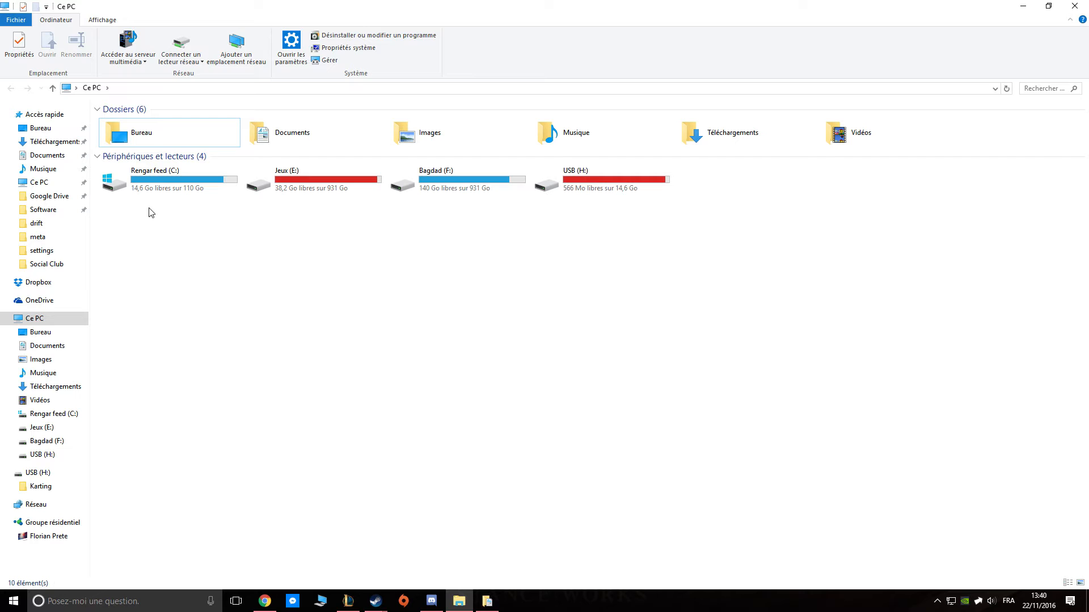
Examine the free space of drive C: and briefly view its root folder before returning to the drive overview
left_click_drag(132, 223, 198, 192)
left_click(177, 245)
left_click(167, 193)
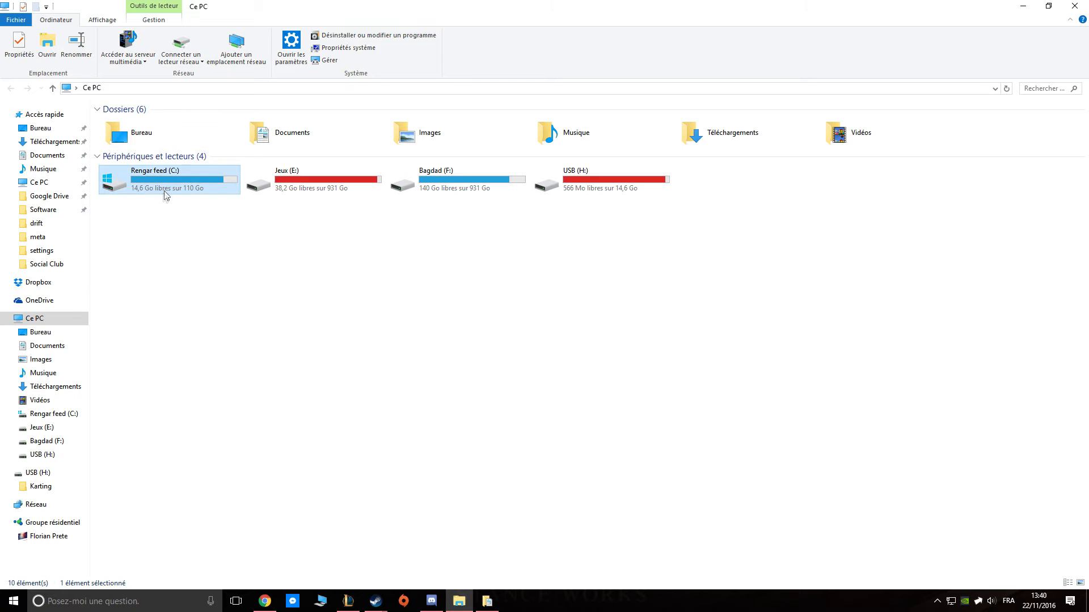
left_click(151, 234)
left_click_drag(137, 238, 200, 185)
left_click(129, 230)
double_click(166, 196)
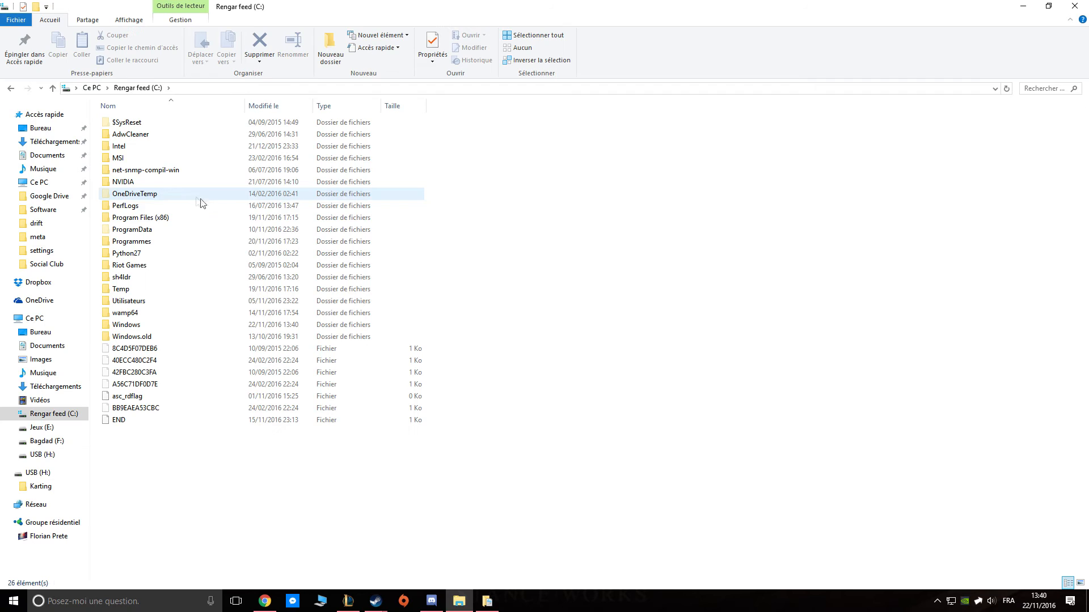
key("alt+Left")
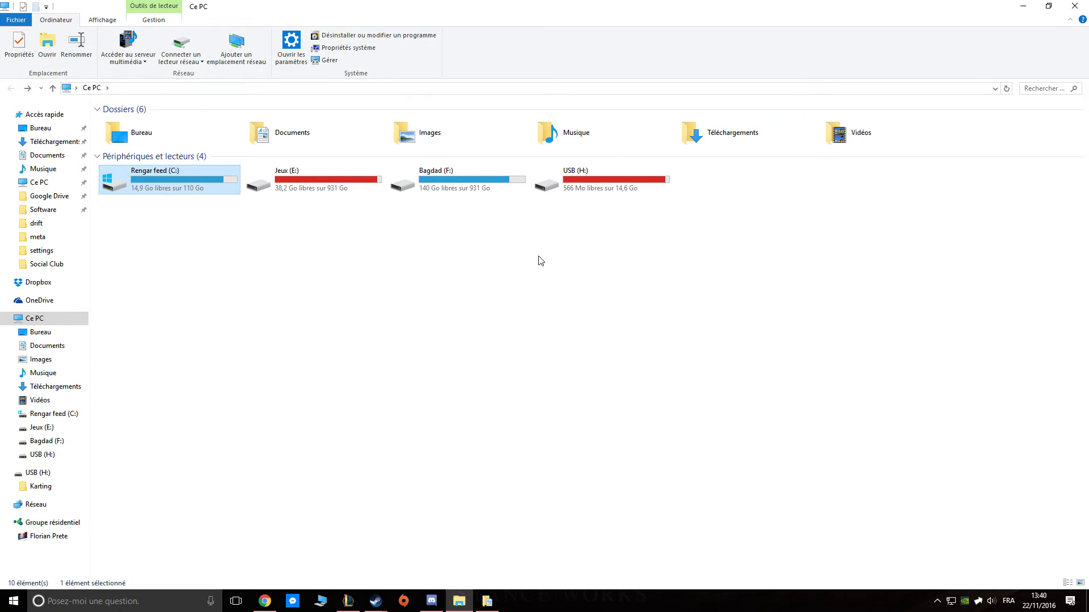
left_click(549, 309)
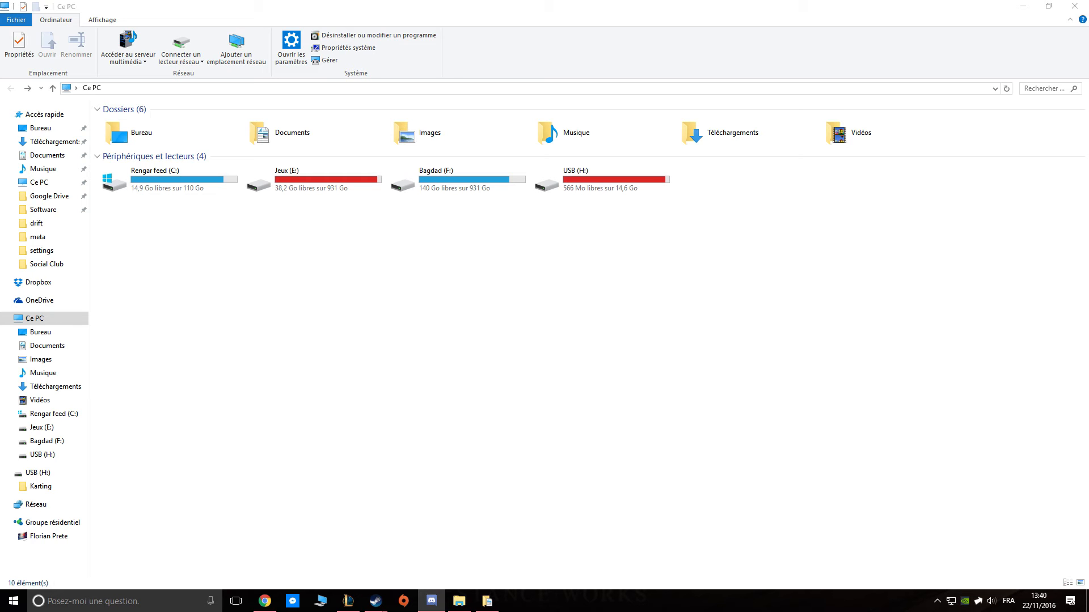
Switch to Discord, place its window over the drive overview, and join the voice channels Salle d'attente and TUTO MAKER
left_click_drag(1088, 23, 468, 281)
left_click_drag(551, 289, 574, 112)
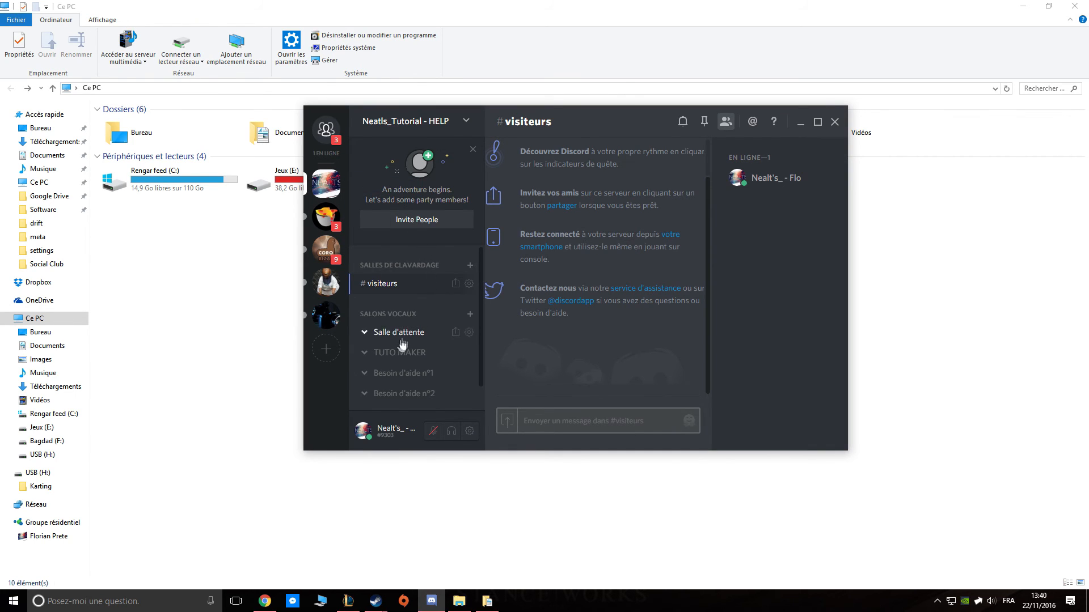
scroll(417, 311, "down", 1)
left_click(417, 309)
left_click(416, 347)
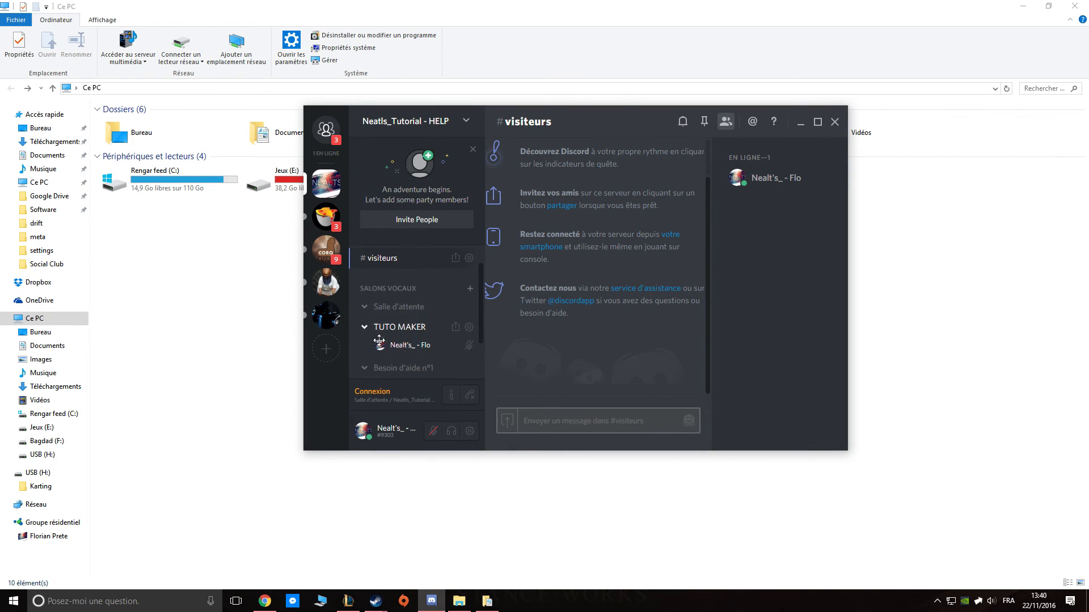